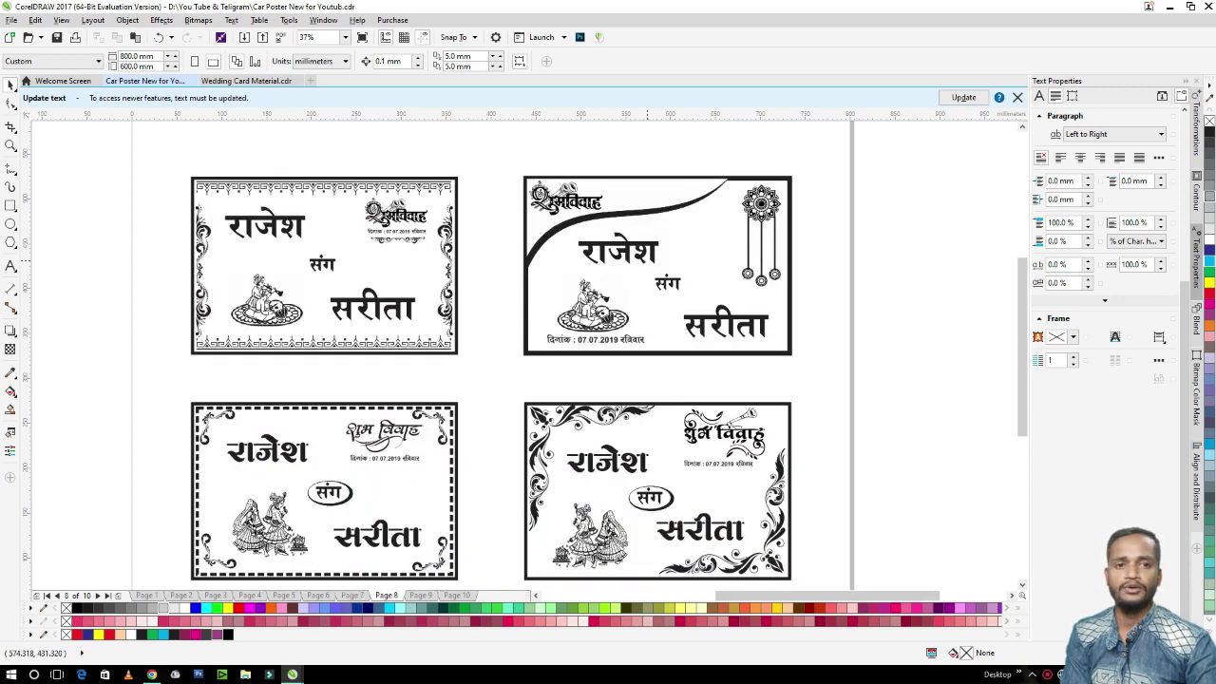
Look through the wedding car poster designs on pages 8 to 10
scroll(584, 285, "down", 2)
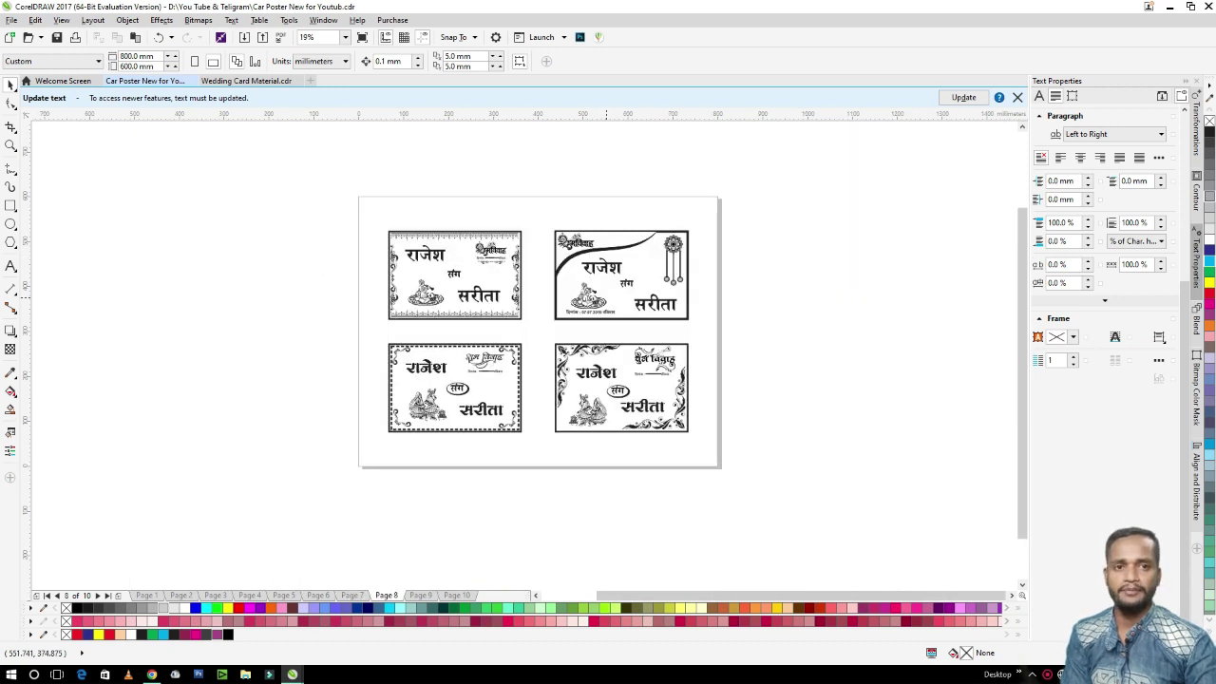
key("Page_Down")
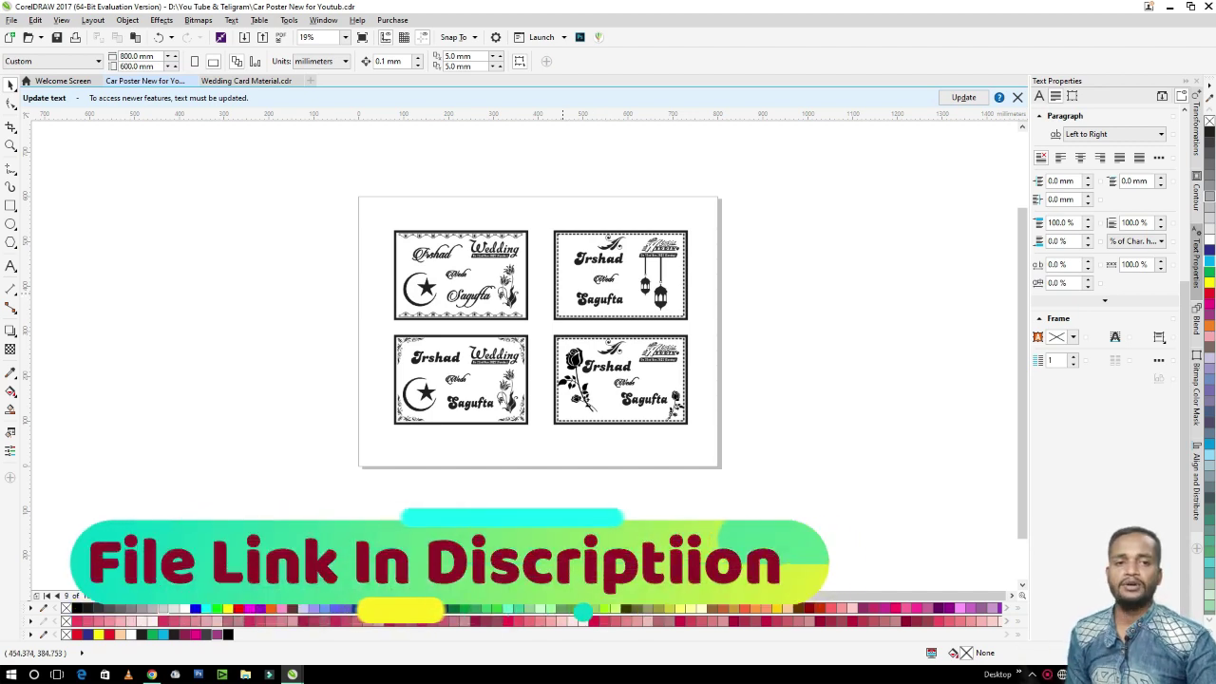
key("Page_Down")
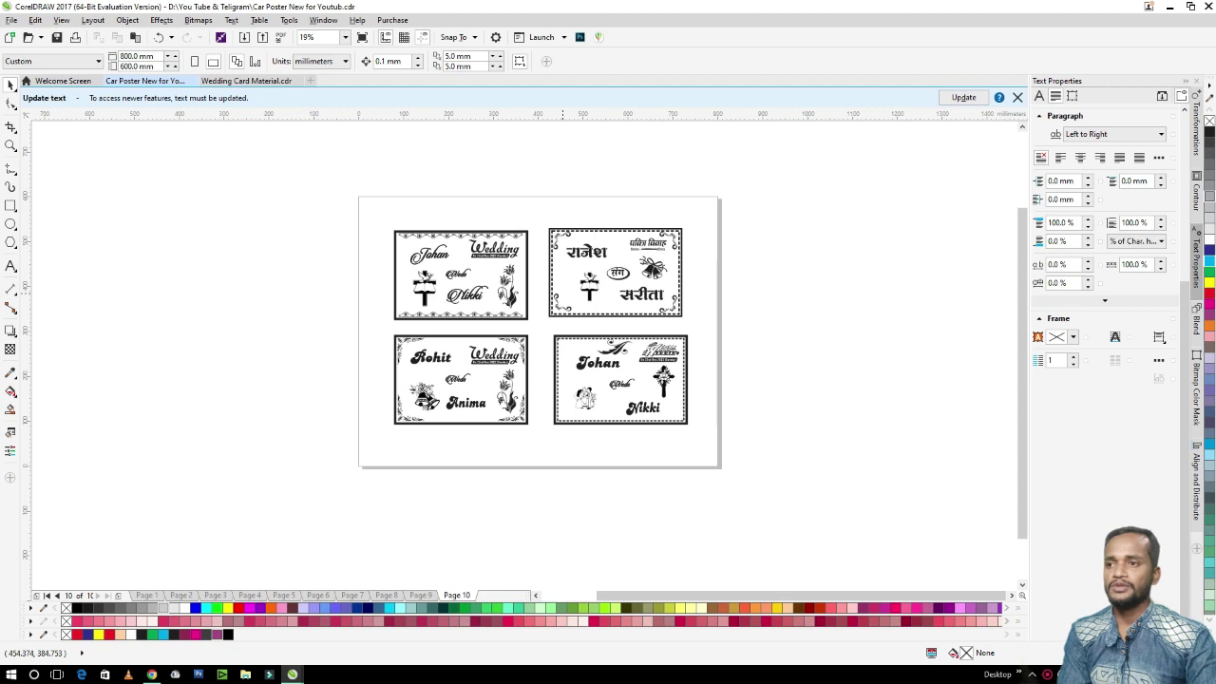
key("Page_Down")
key("Escape")
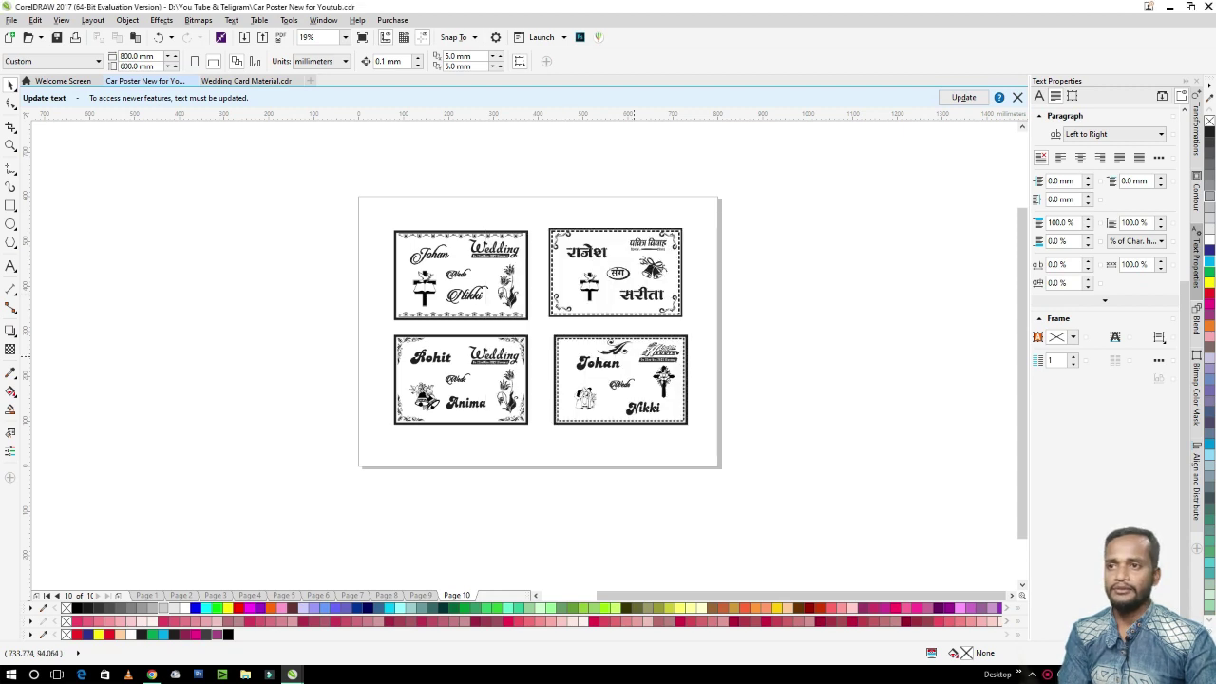
scroll(516, 272, "up", 1)
left_click(646, 242)
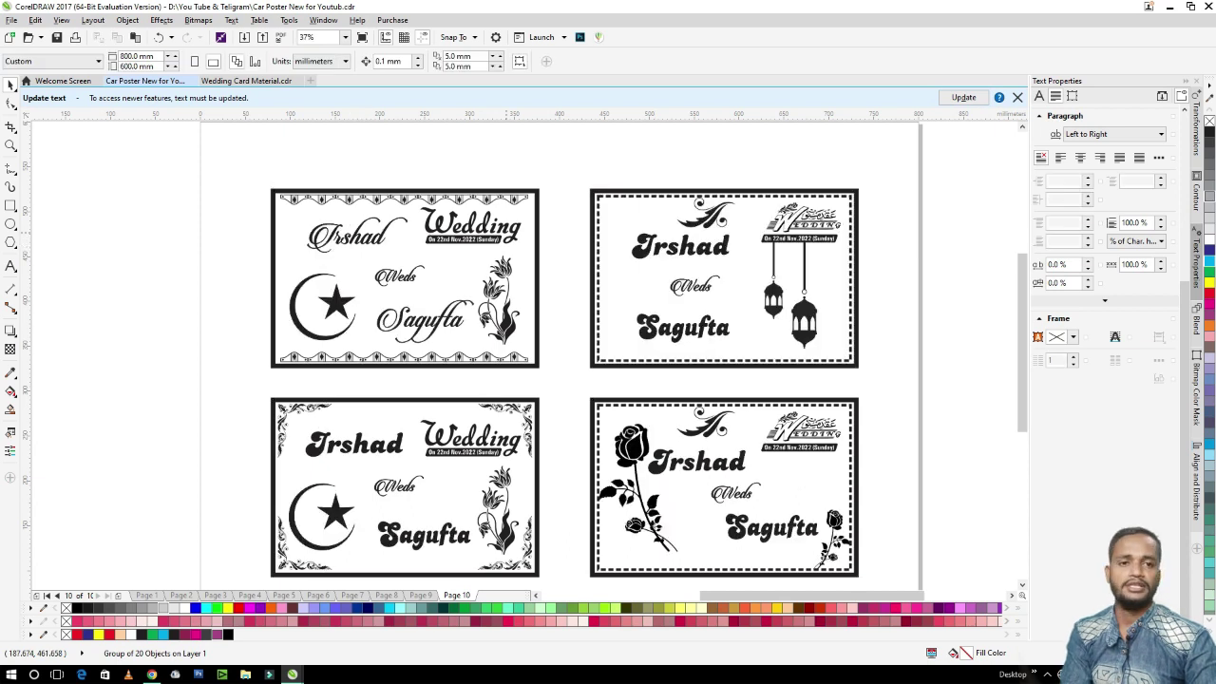
Go back through the poster pages to the coloured designs on page 2
key("Page_Up")
key("Page_Up")
key("Page_Up")
key("Page_Up")
key("Page_Up")
key("Page_Up")
key("Page_Up")
key("Page_Up")
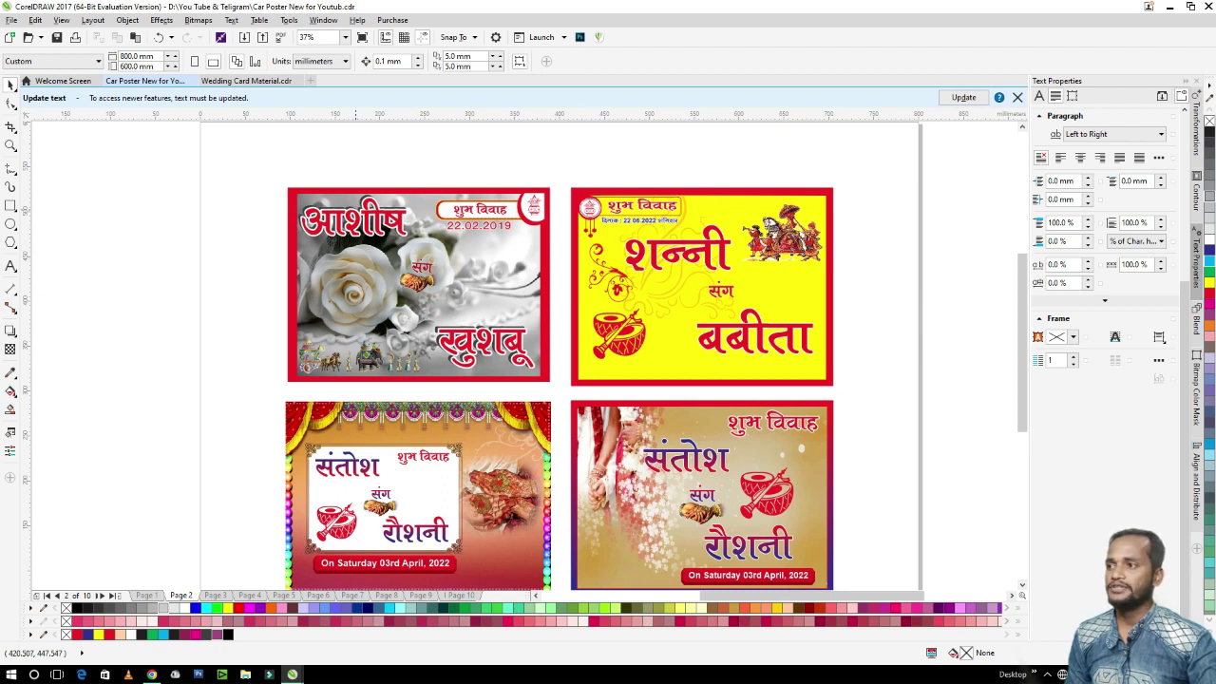
Try replacing the groom's name text on the yellow poster, and undo the text change
left_click(355, 285, "ctrl")
left_click(665, 285, "ctrl")
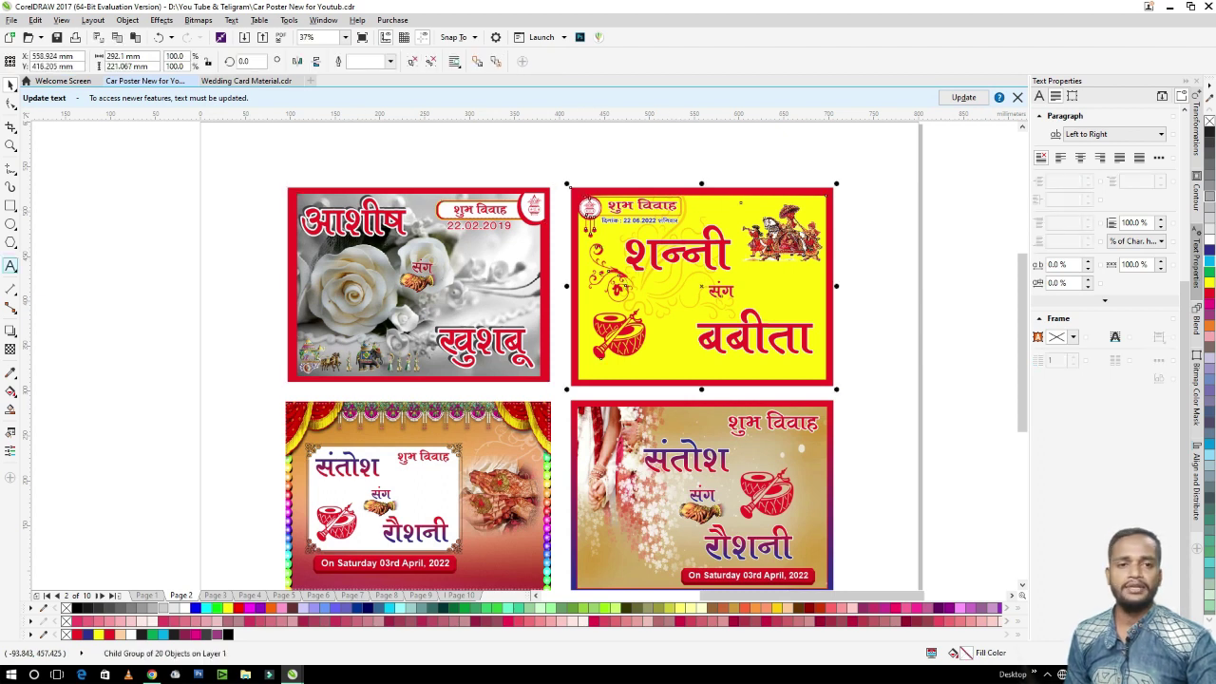
left_click(10, 265)
double_click(659, 252)
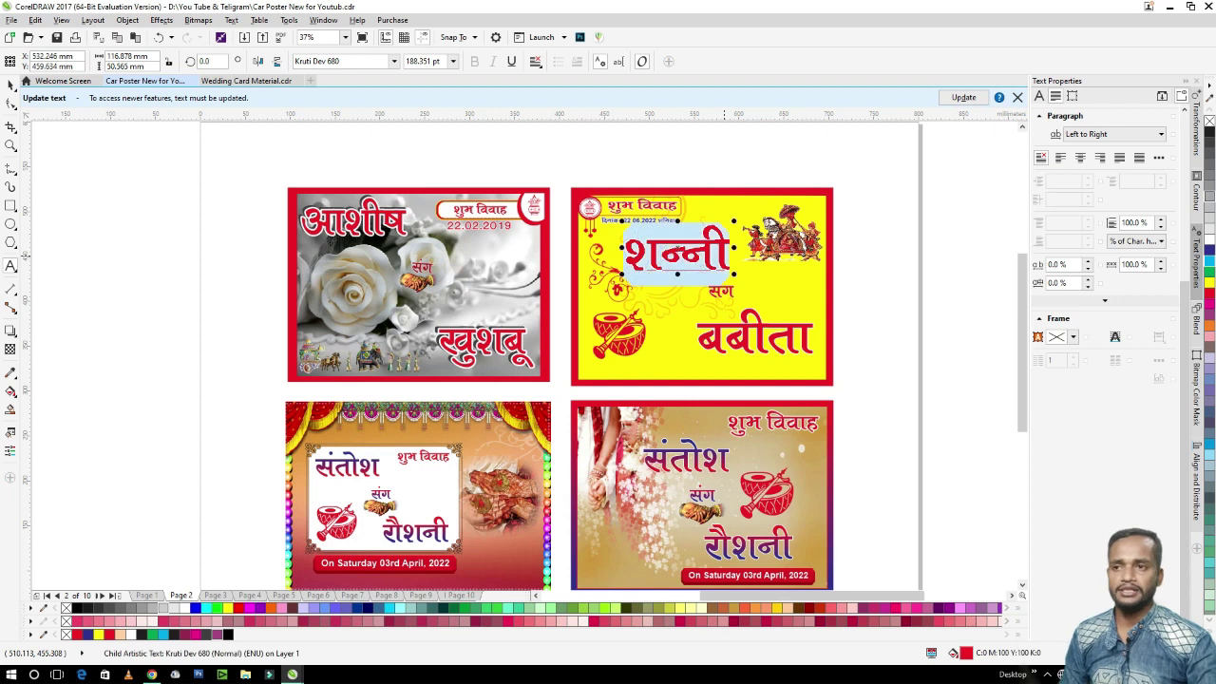
type("gfd")
key("BackSpace")
key("BackSpace")
key("BackSpace")
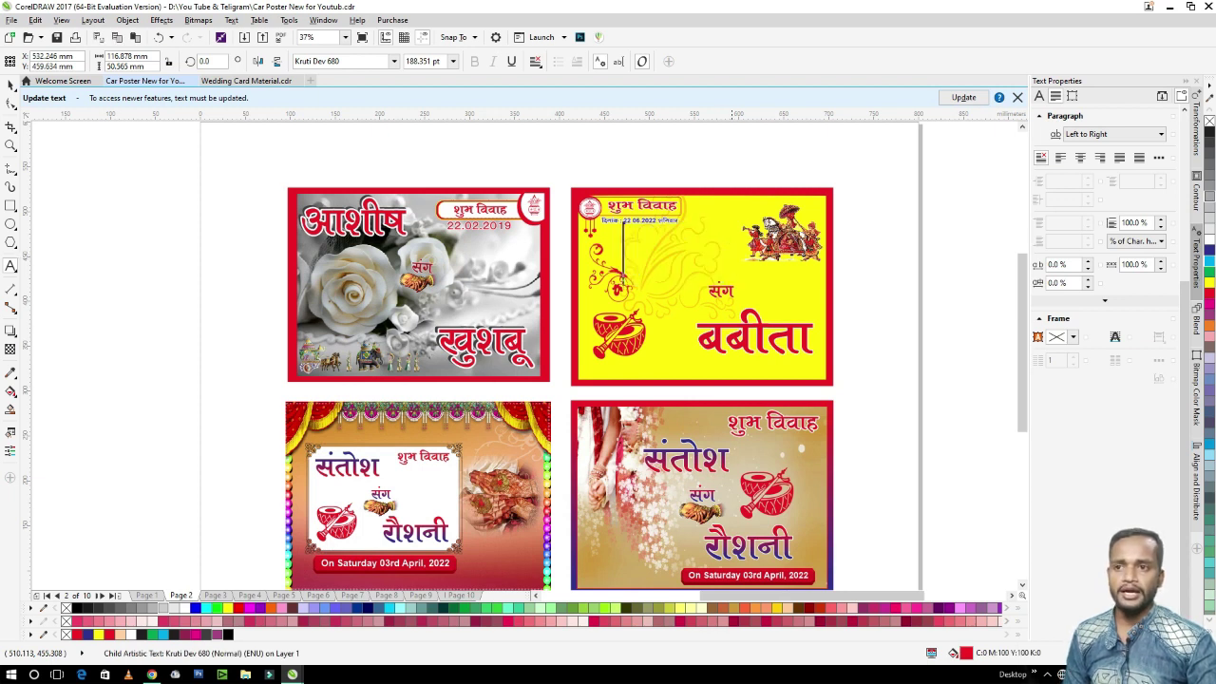
key("ctrl+z")
key("ctrl+space")
Fill the bride's name on the yellow poster with cyan
left_click(801, 329, "ctrl")
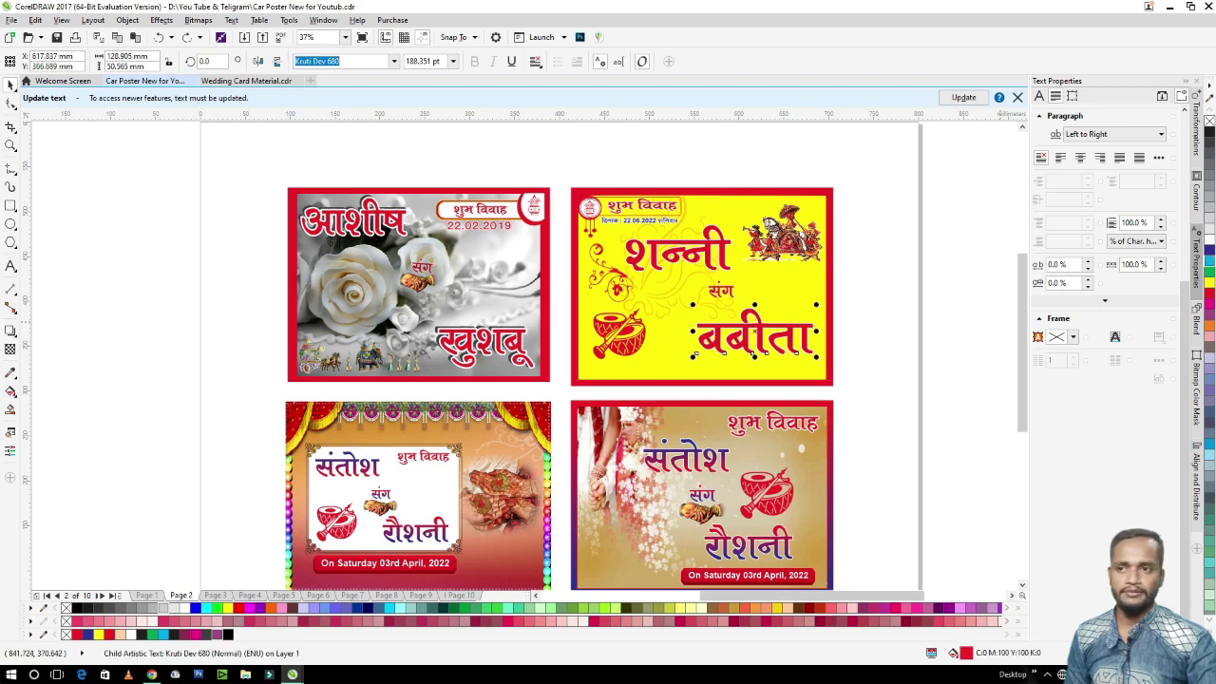
left_click(1209, 258)
left_click(1209, 283)
left_click(1209, 259)
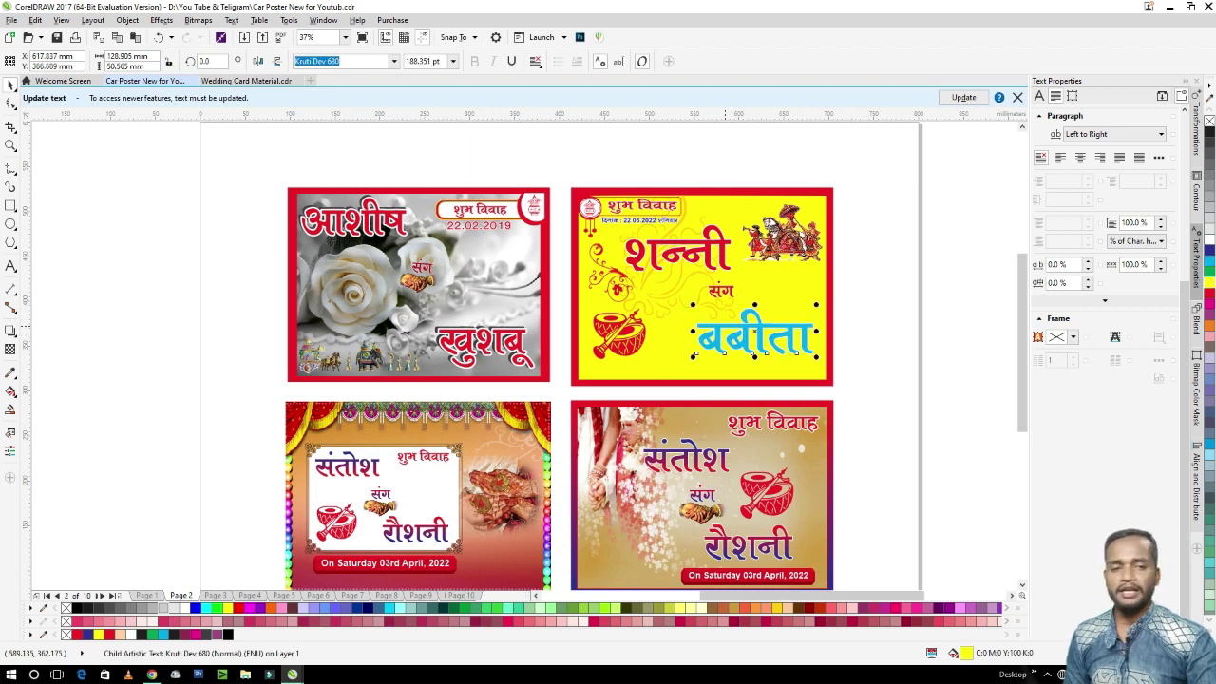
Try shifting the fountain fill of the groom's name on the curtain poster and making its upper colour green
double_click(349, 467)
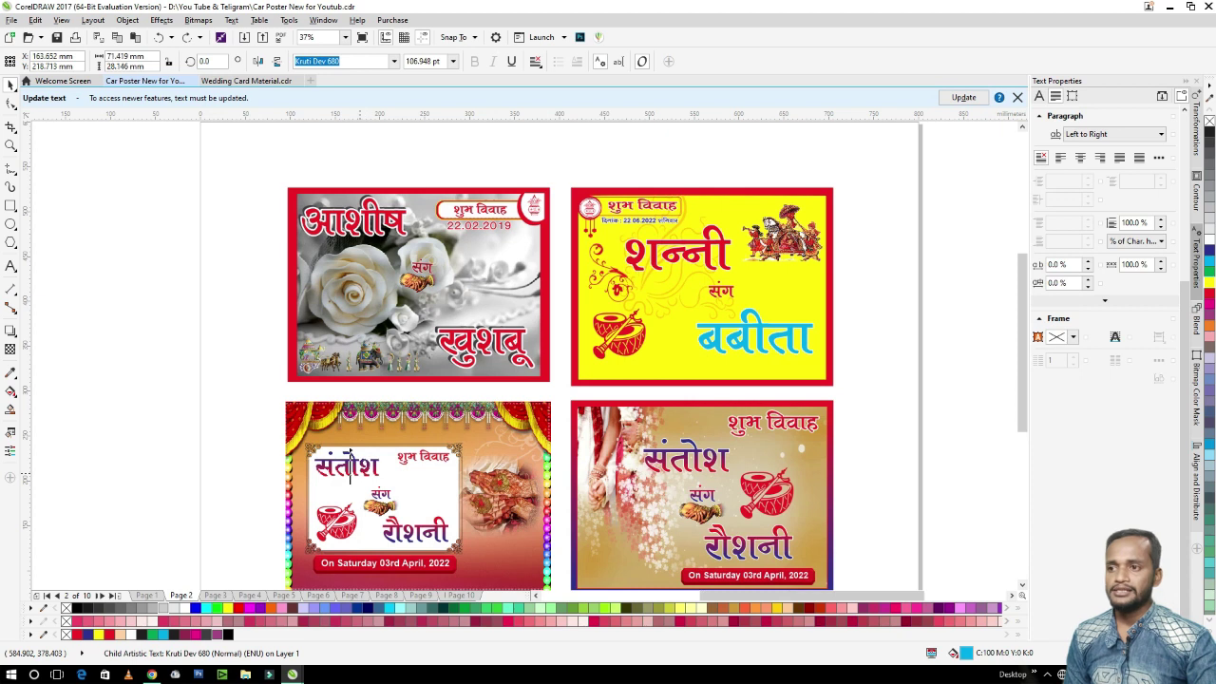
scroll(381, 466, "down", 1)
scroll(405, 449, "up", 4)
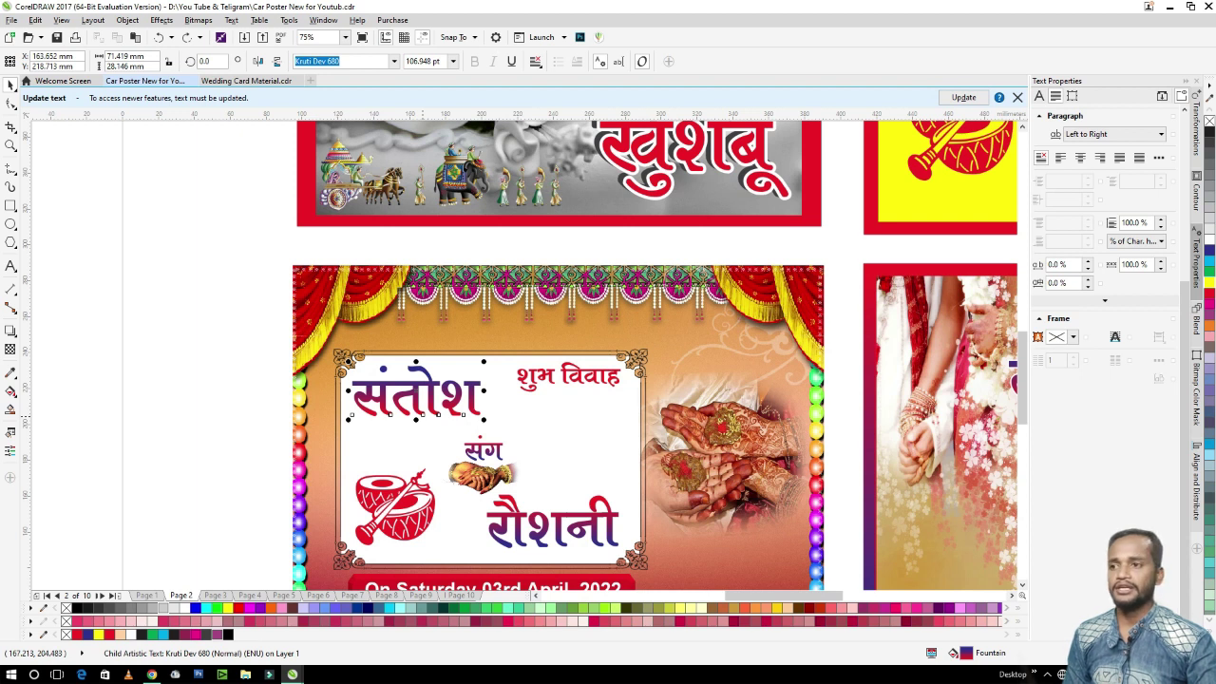
scroll(408, 422, "up", 2)
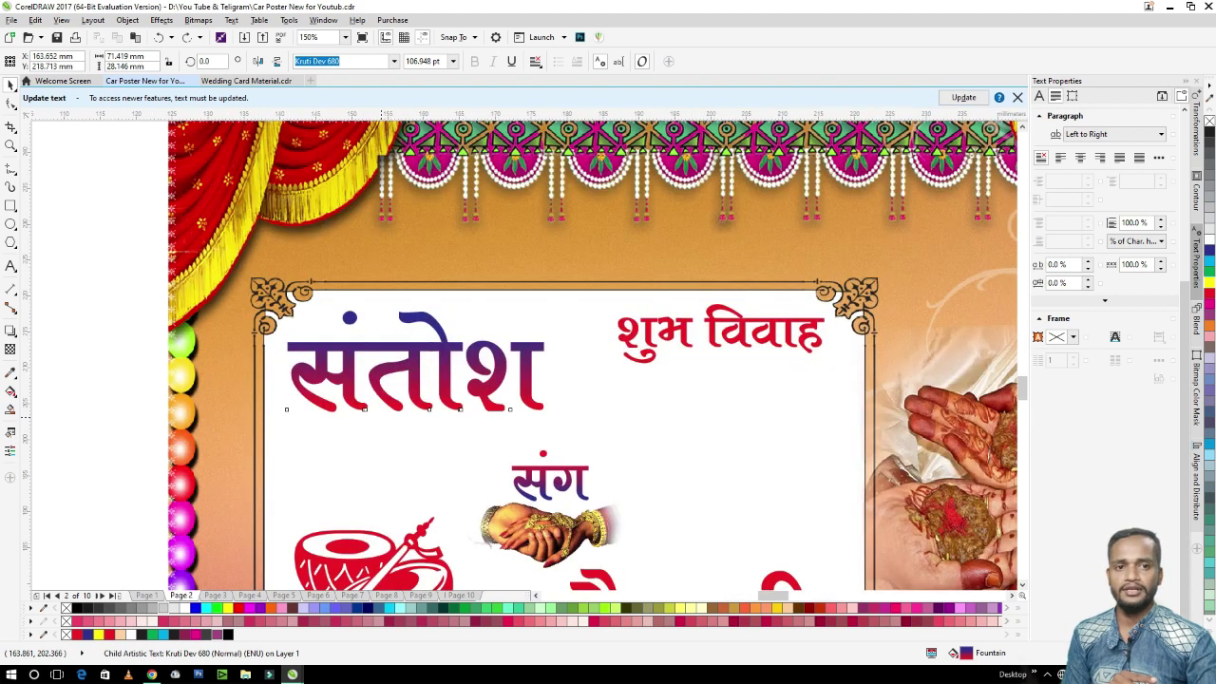
scroll(381, 418, "up", 2)
key("g")
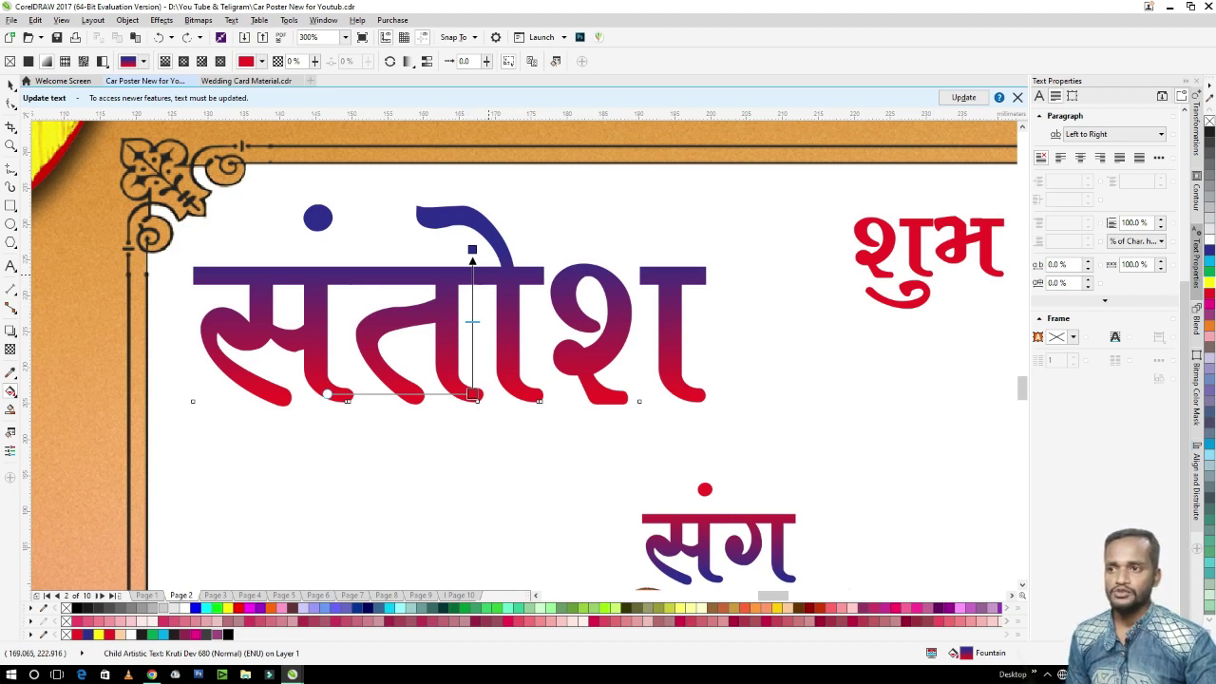
left_click_drag(498, 250, 510, 284)
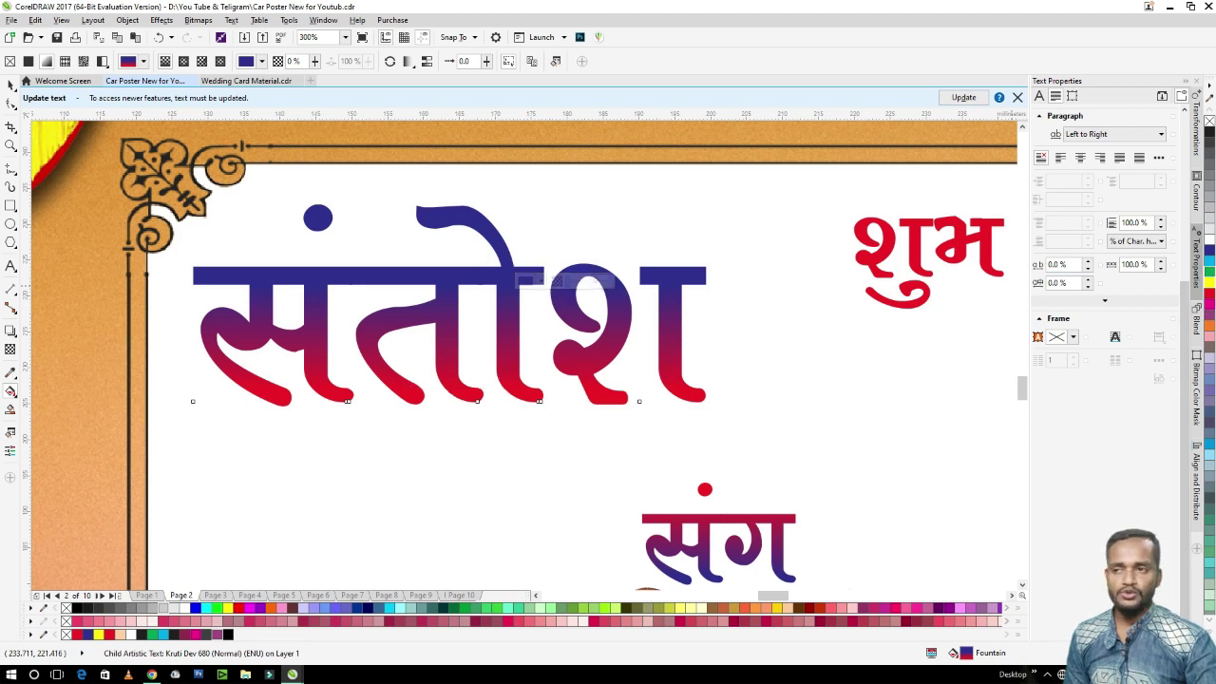
left_click(1209, 272)
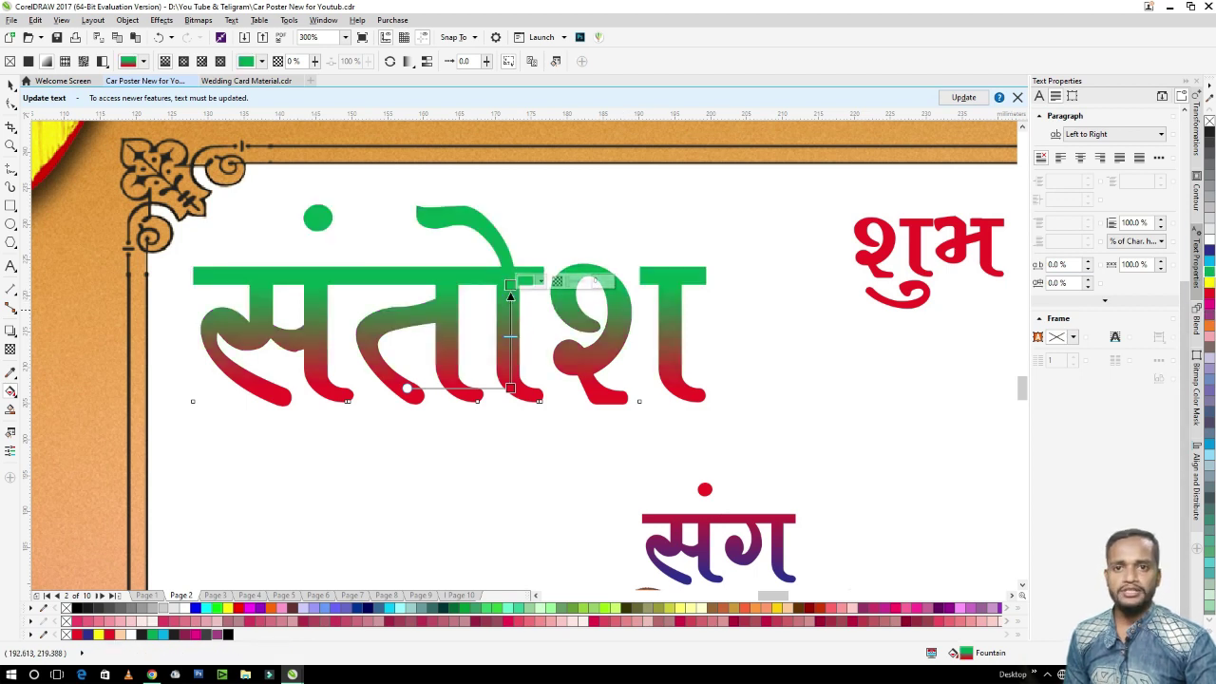
Try dark blue and red as the lower colour of the groom's name fountain fill
left_click(510, 388)
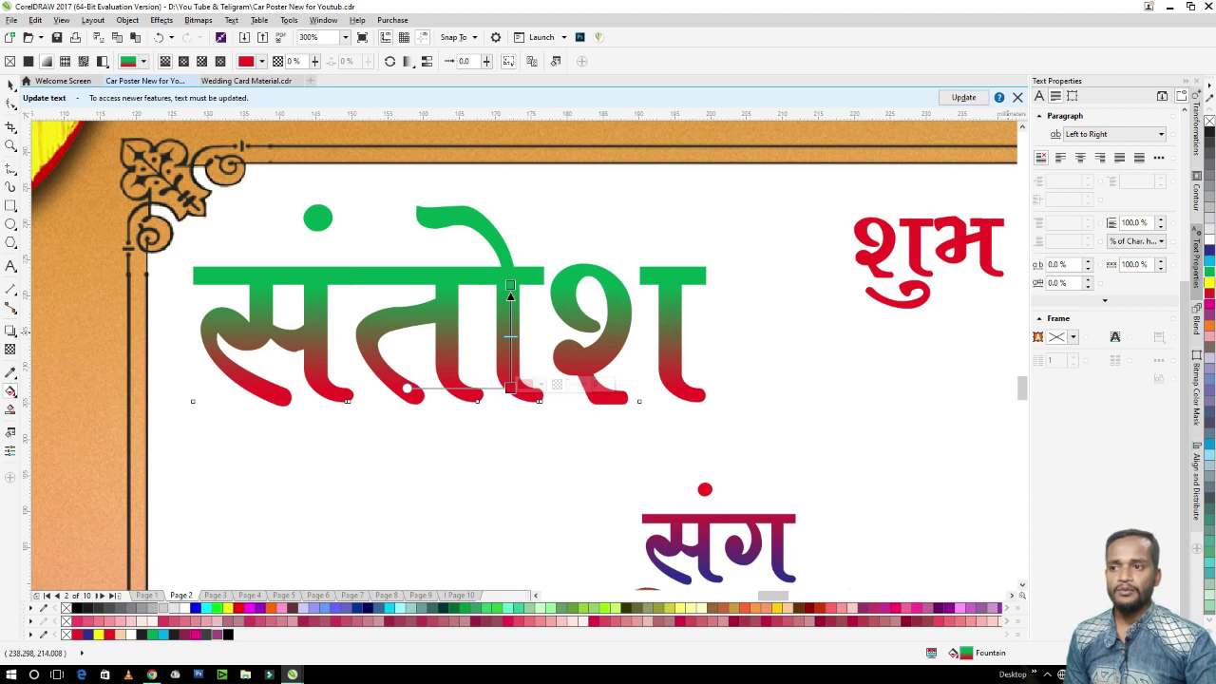
left_click(1209, 250)
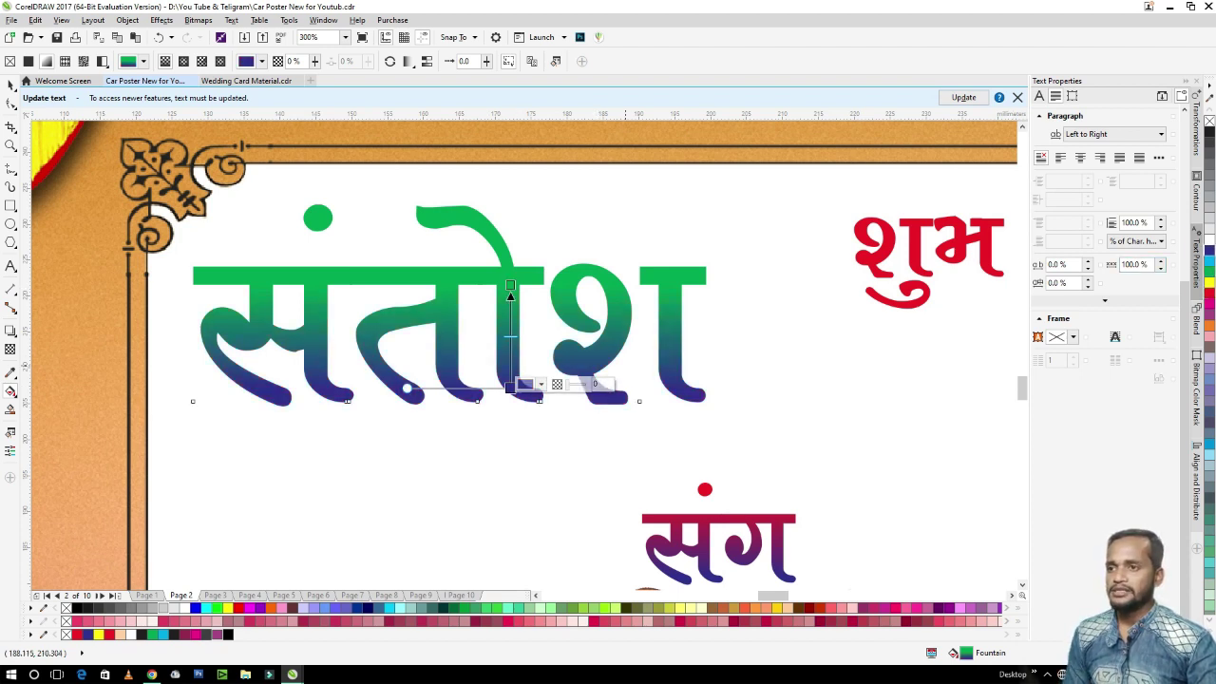
left_click(1209, 293)
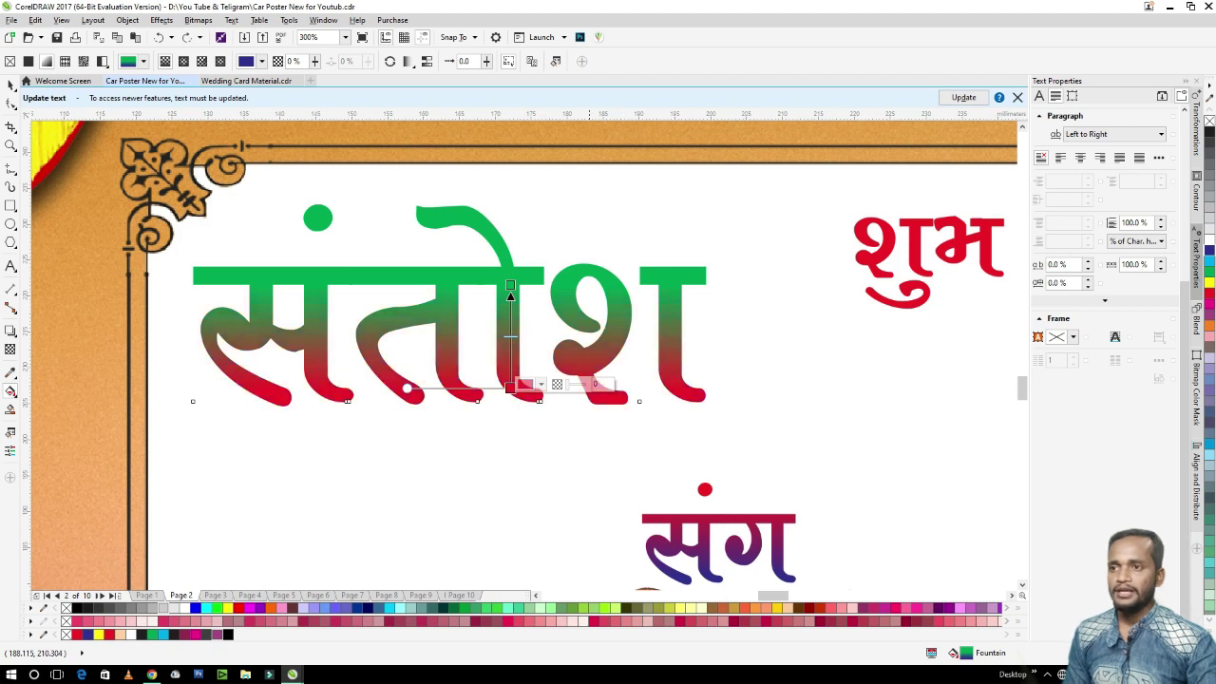
scroll(522, 313, "down", 1)
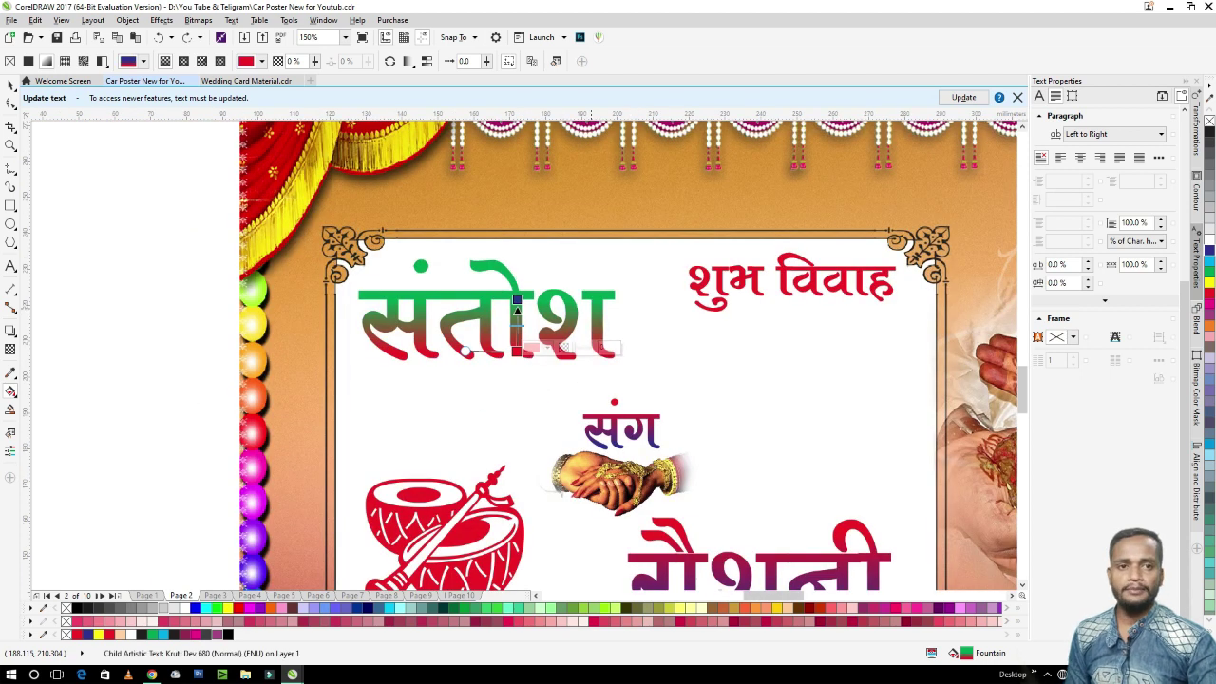
Undo the fountain fill changes on the groom's name of the curtain poster and clear the selection
key("ctrl+z")
key("ctrl+z")
key("ctrl+z")
key("ctrl+z")
key("space")
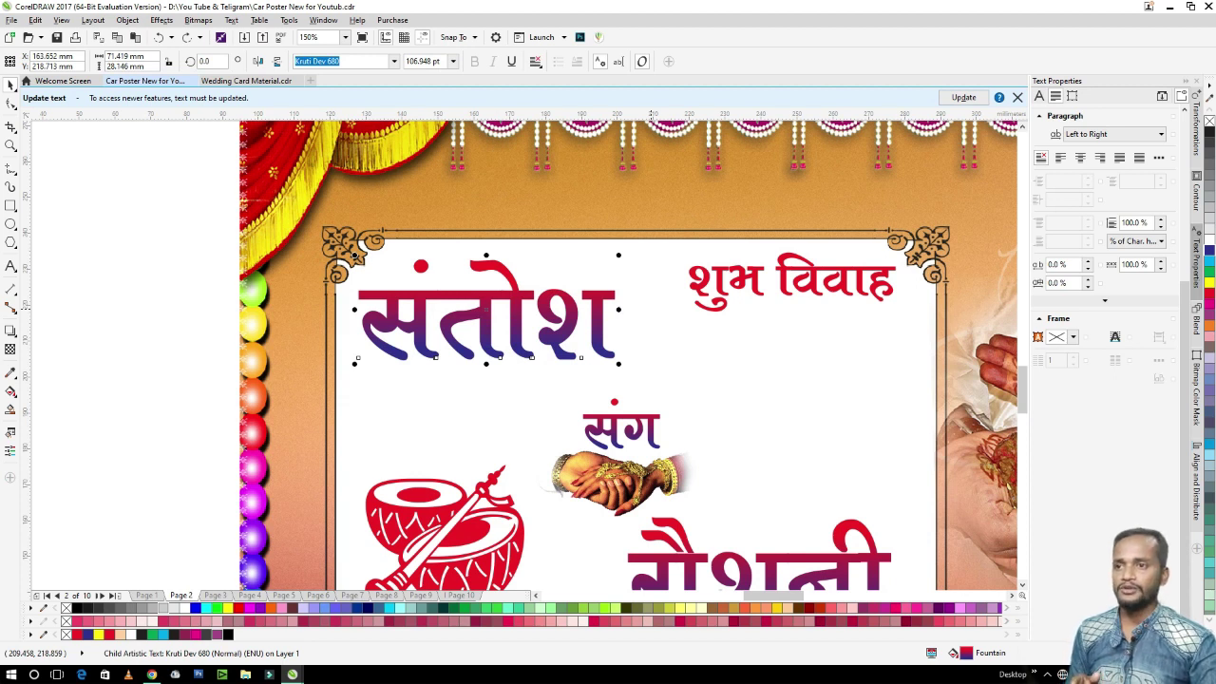
scroll(622, 317, "down", 2)
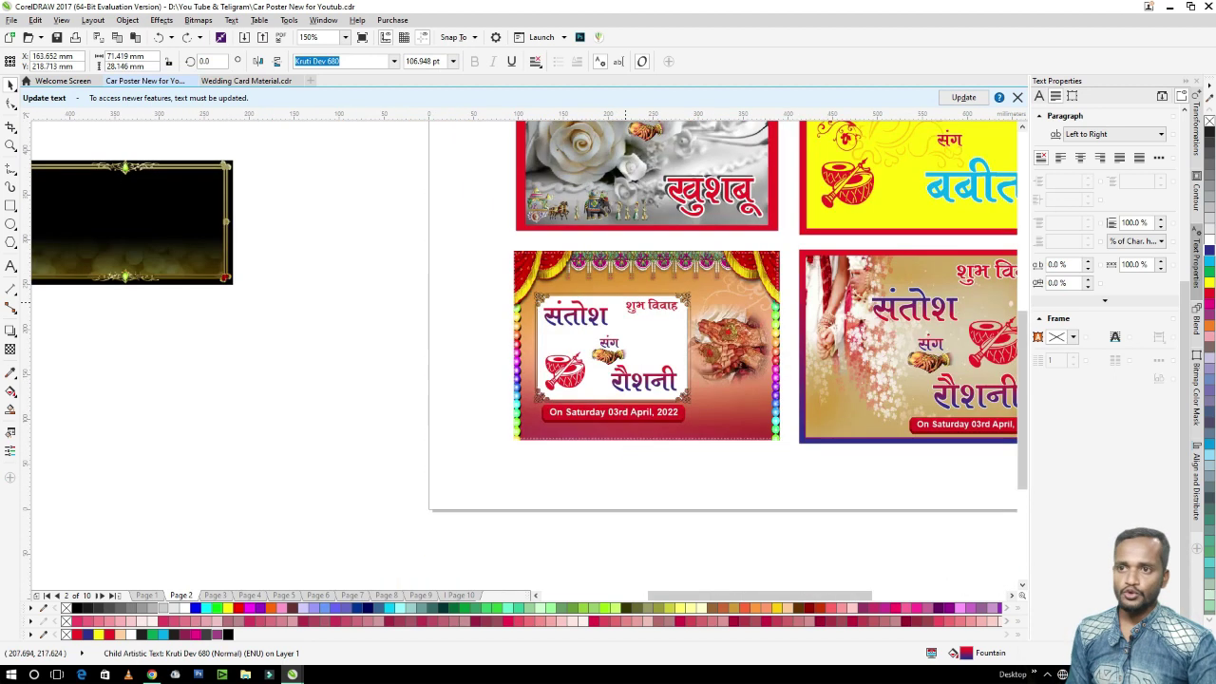
left_click(579, 310)
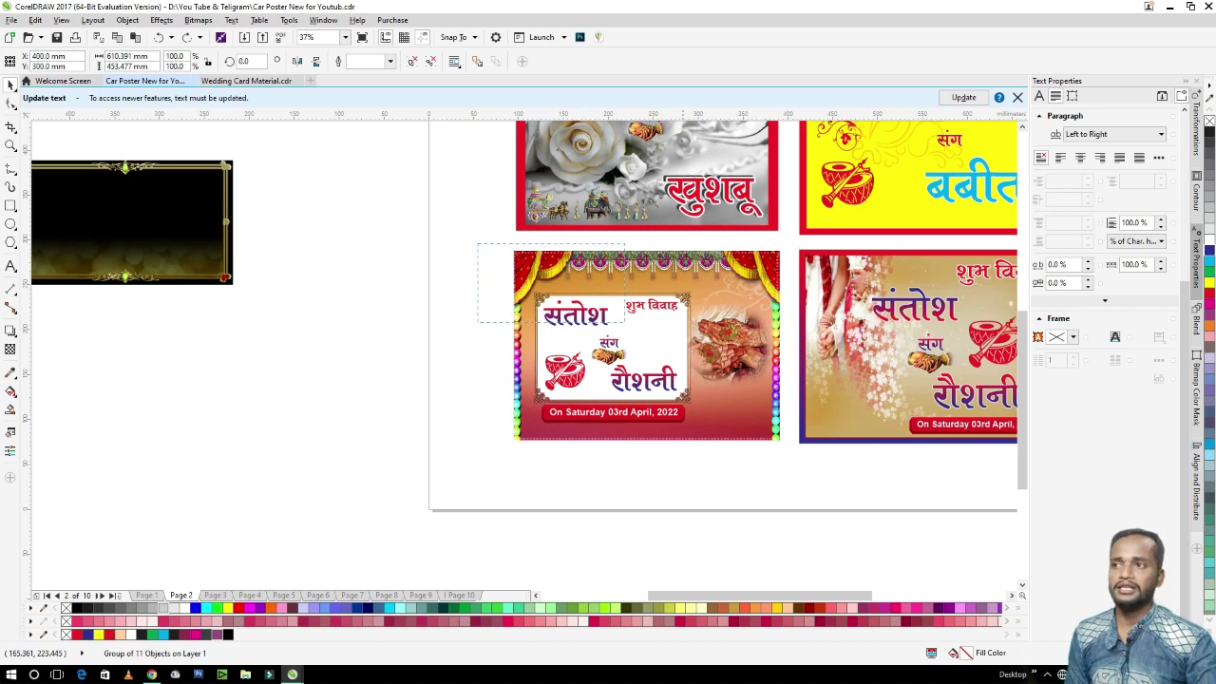
key("Escape")
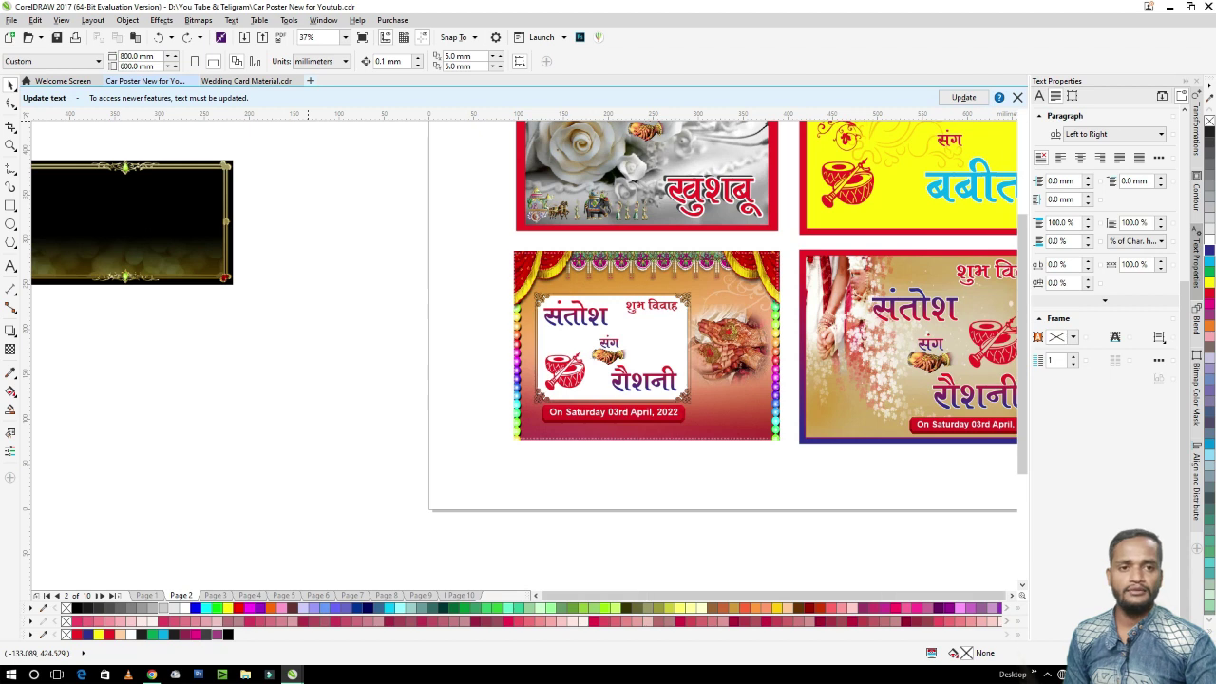
Create a new blank A4 document and return to the Car Poster New for Youtub.cdr document
key("ctrl+n")
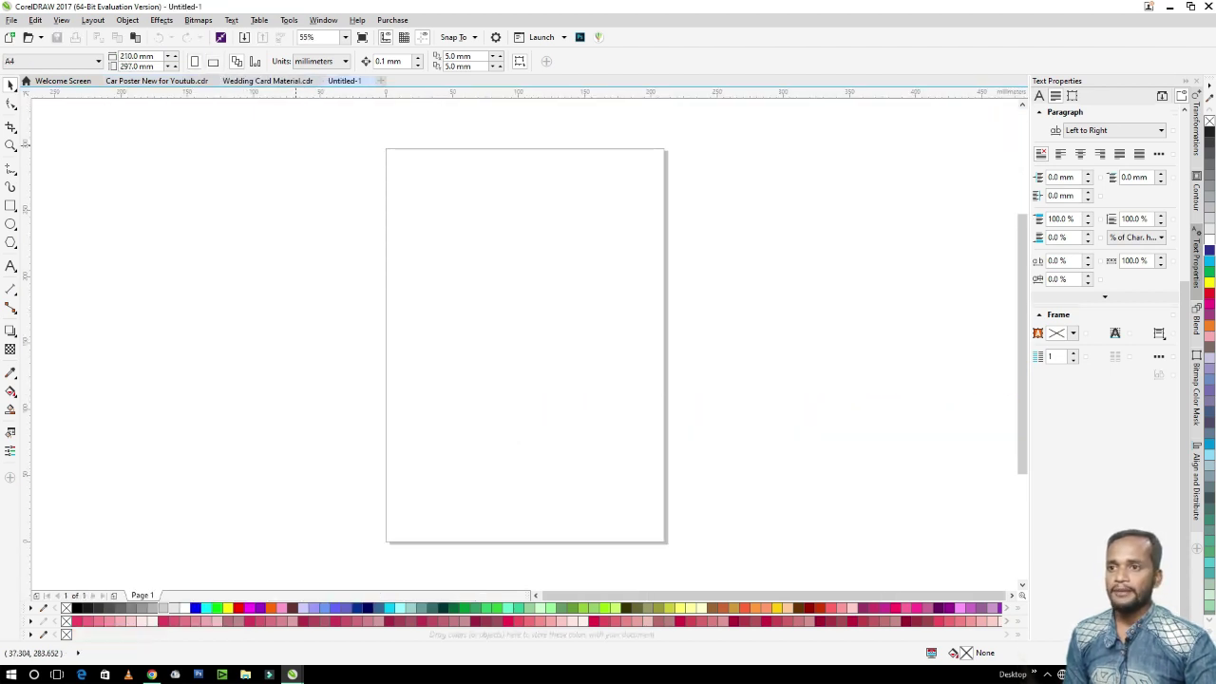
left_click(157, 81)
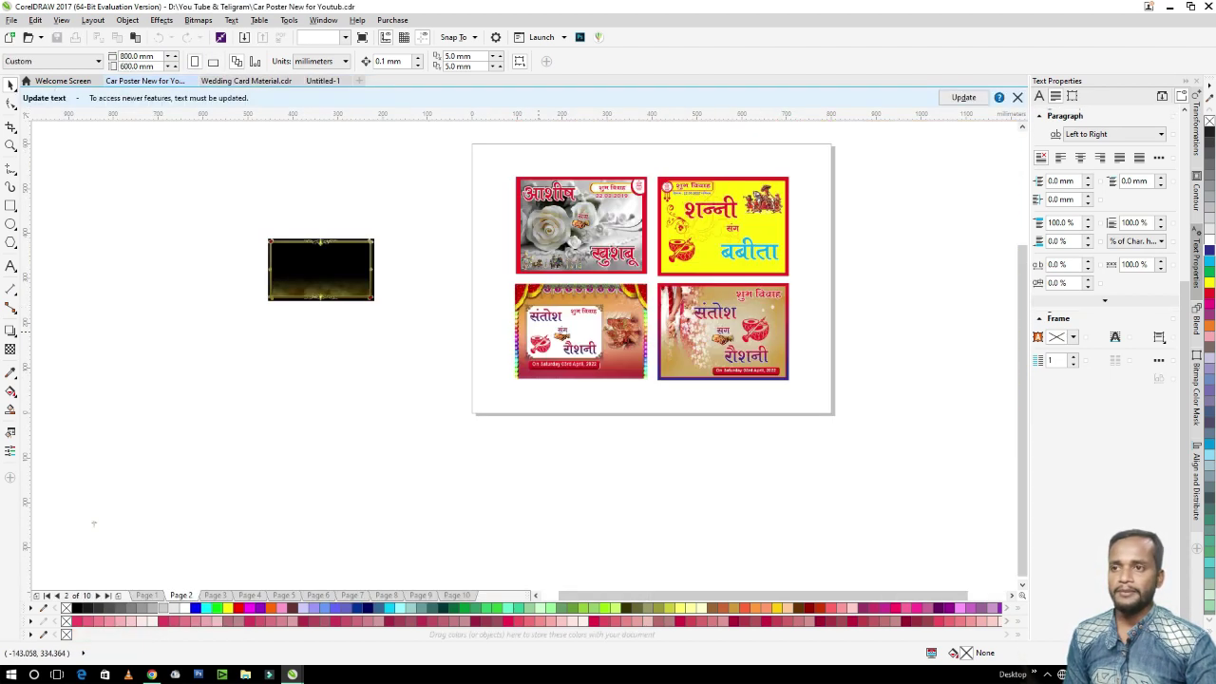
Delete the black gold-framed bitmap lying outside page 2
scroll(746, 311, "up", 1)
left_click(665, 309)
scroll(622, 307, "down", 1)
left_click_drag(461, 310, 501, 340)
key("Escape")
left_click(263, 264)
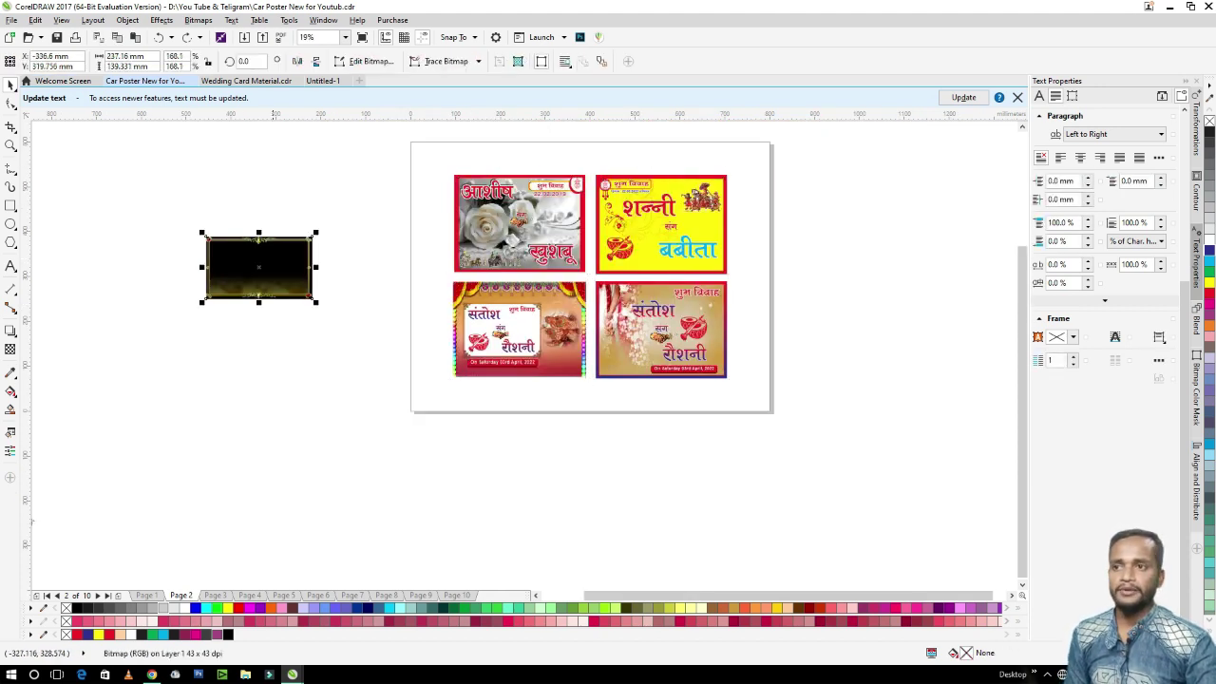
key("Delete")
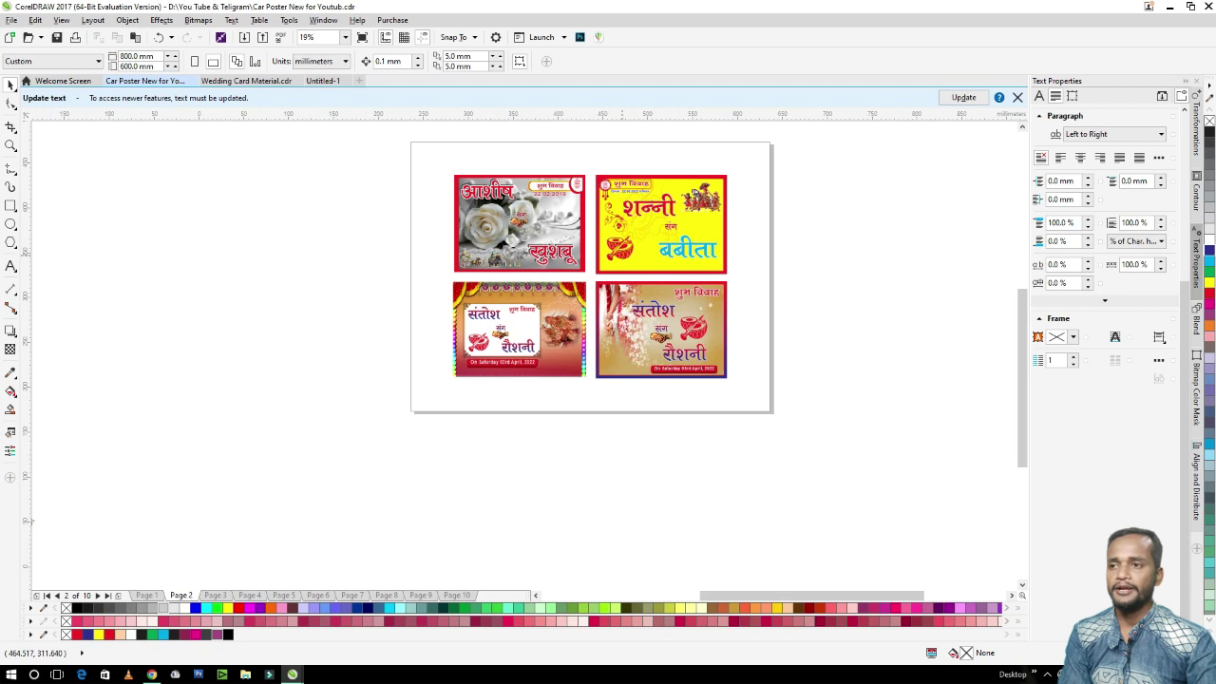
Examine the white-rose poster and the yellow poster on page 2 up close
scroll(625, 254, "up", 2)
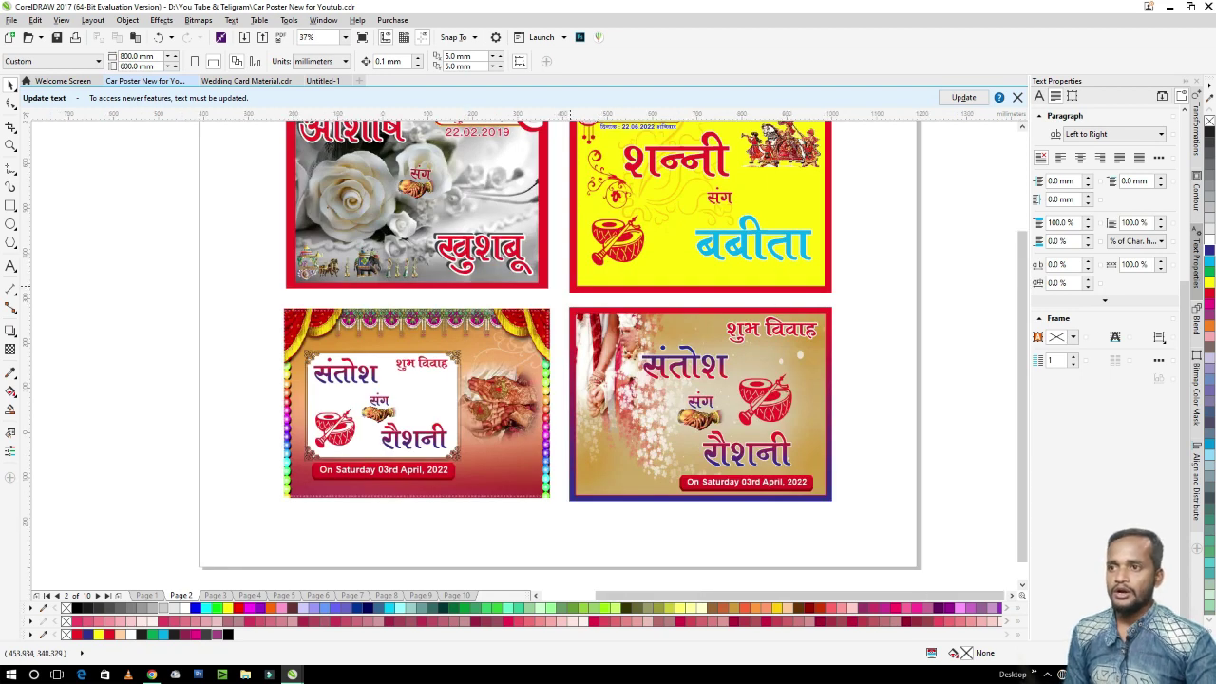
scroll(570, 298, "down", 2)
key("z")
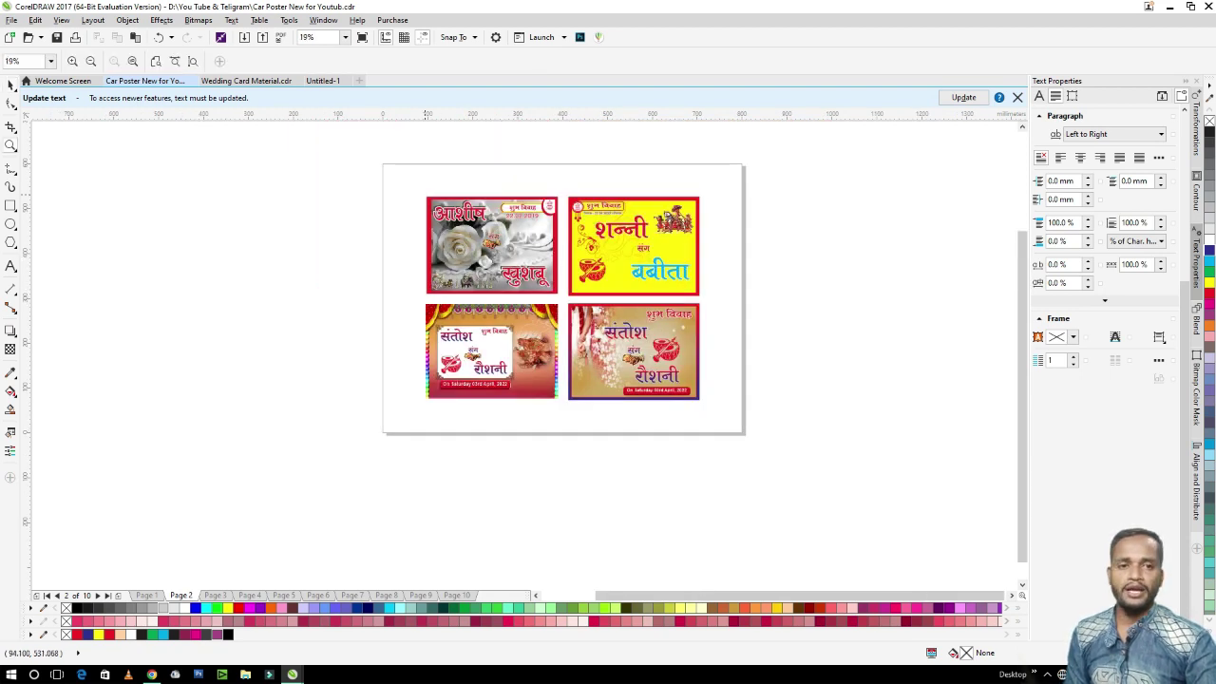
left_click_drag(560, 296, 560, 295)
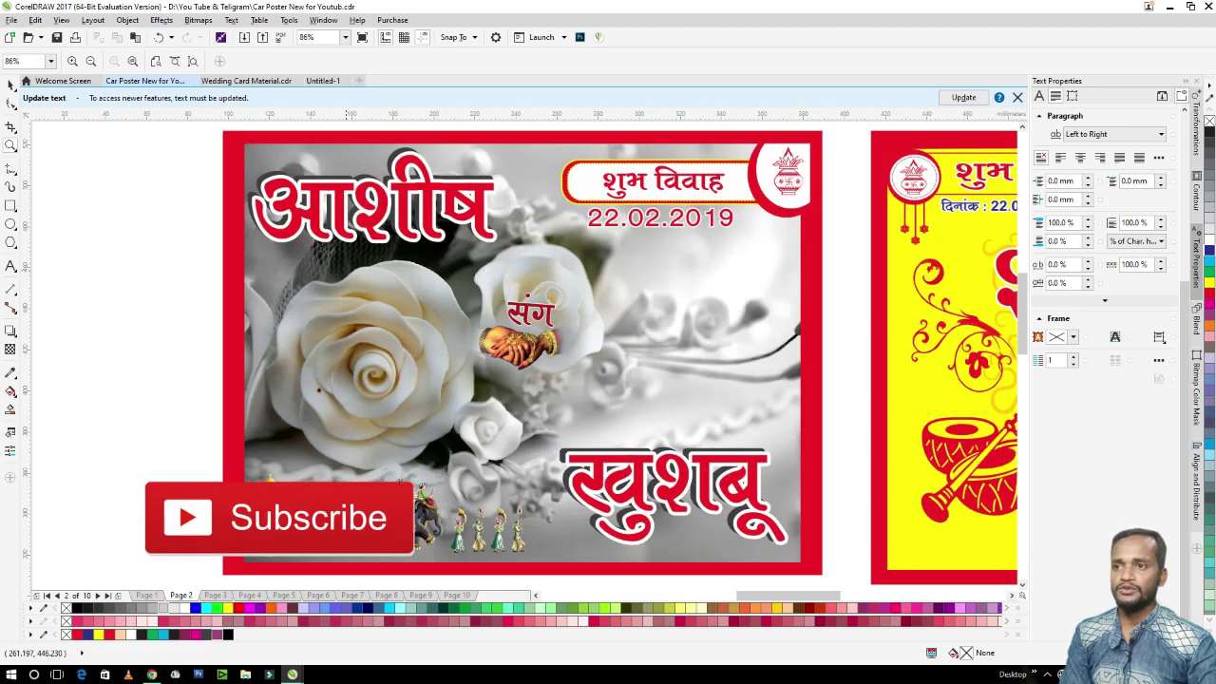
scroll(354, 294, "down", 2)
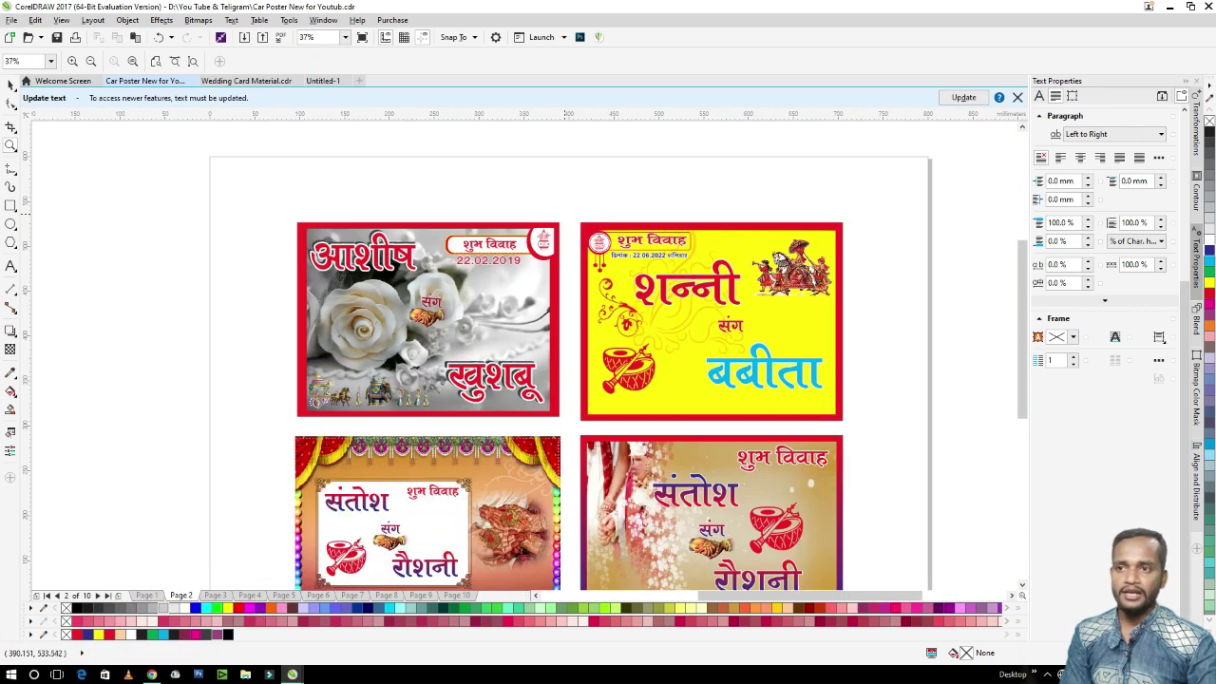
left_click_drag(742, 340, 835, 421)
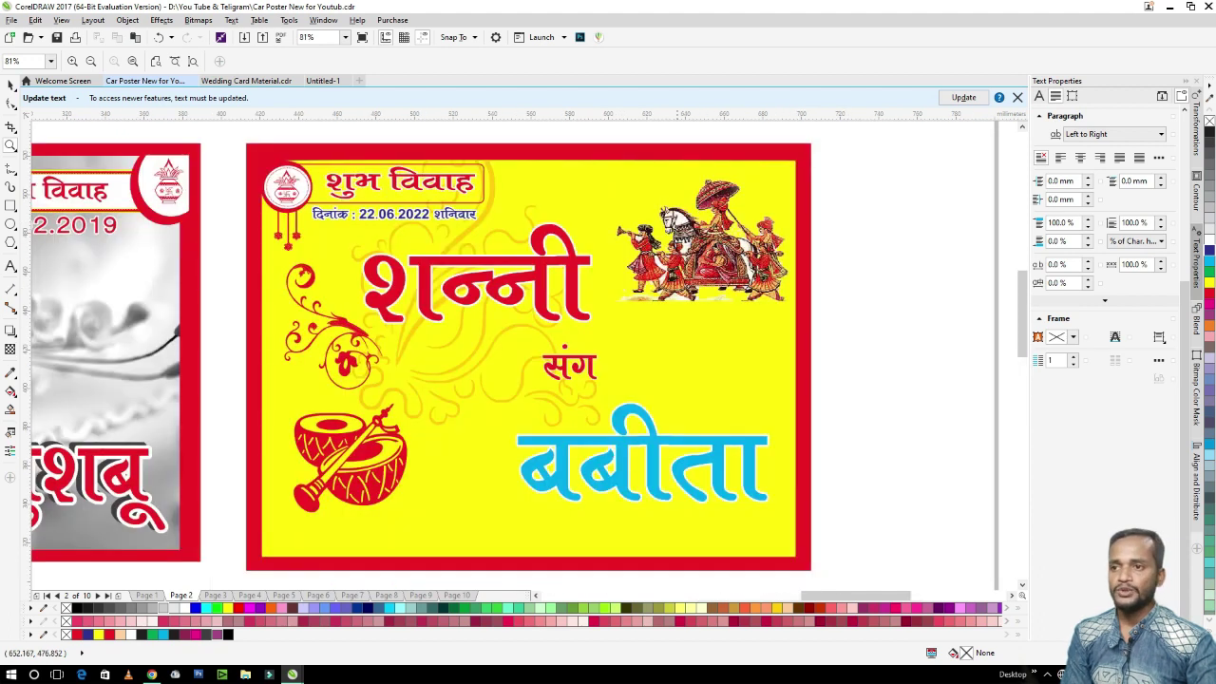
scroll(663, 245, "down", 4)
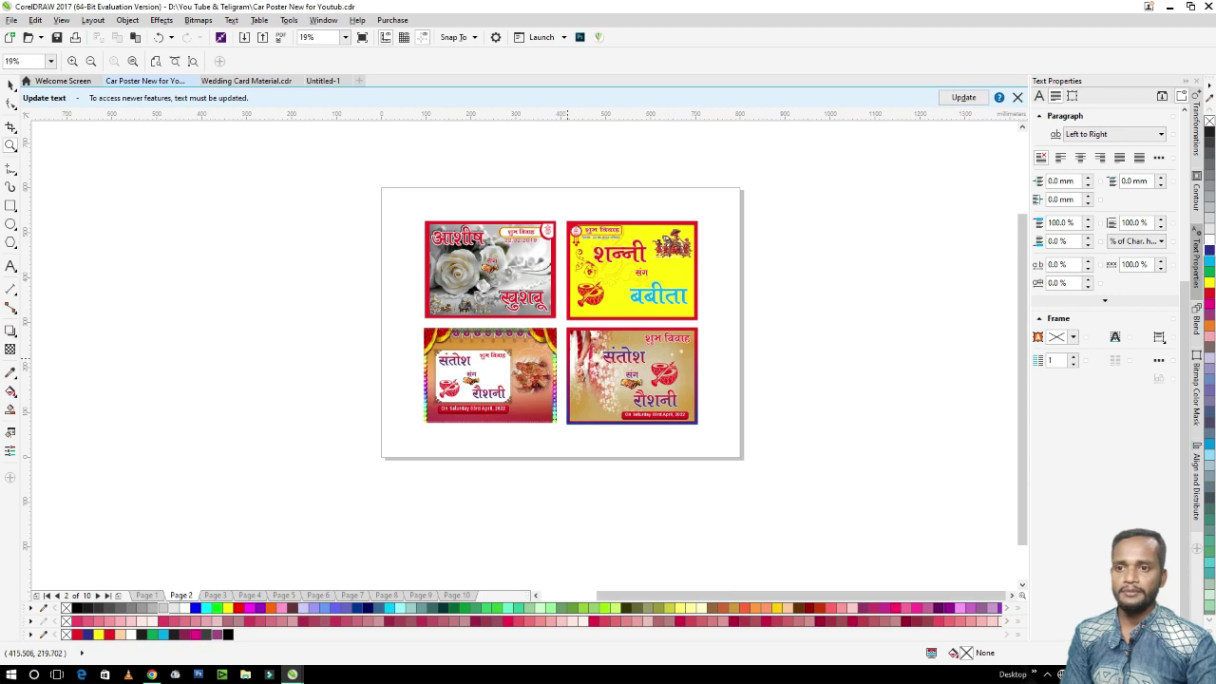
Examine the curtain poster and the floral poster in the lower row of page 2 up close
scroll(569, 358, "up", 2)
left_click_drag(561, 296, 824, 492)
scroll(781, 340, "down", 2)
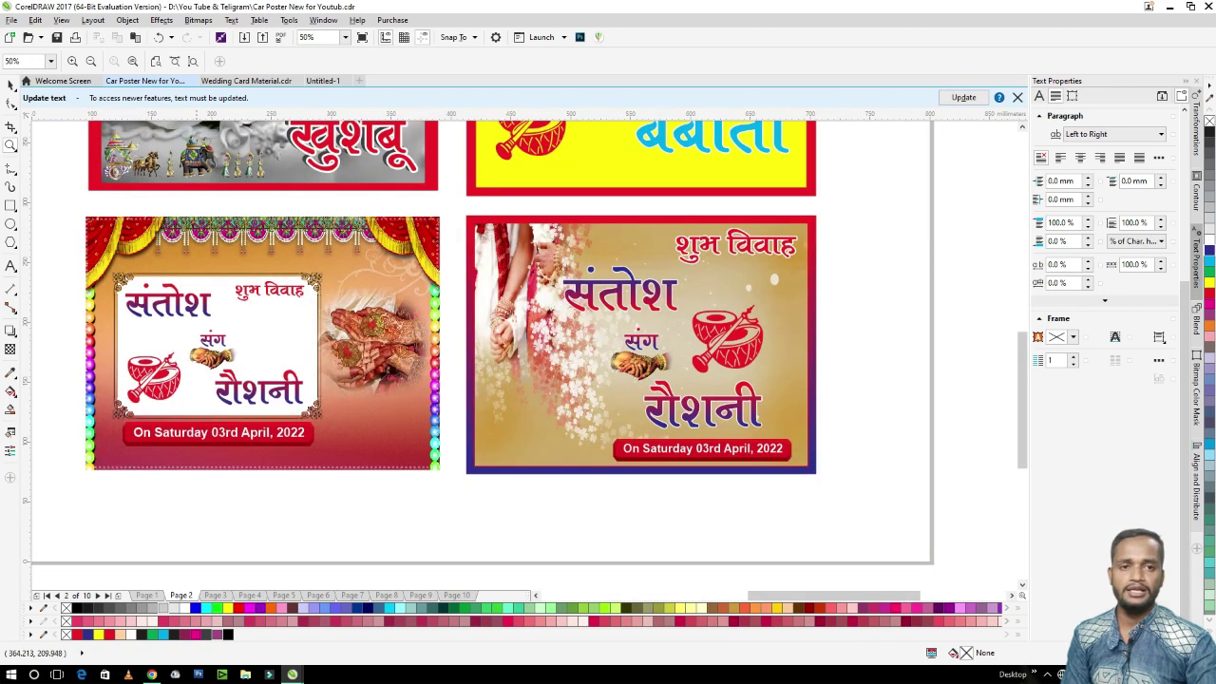
scroll(263, 338, "up", 2)
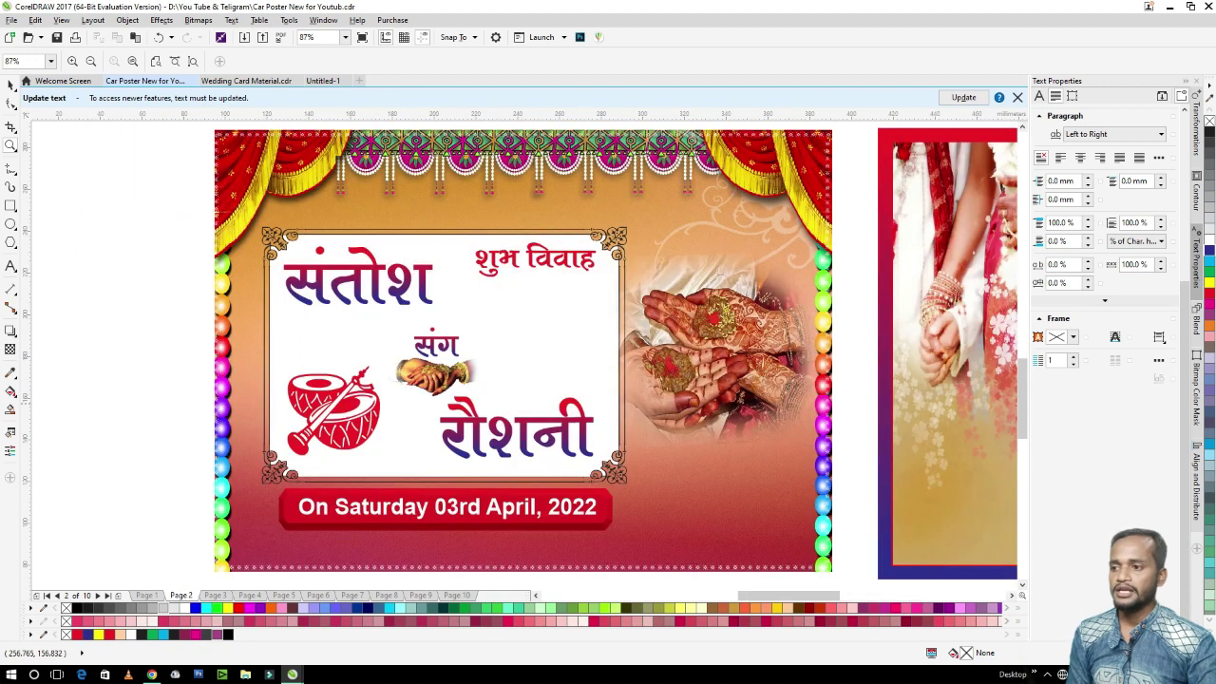
left_click(484, 394)
scroll(397, 342, "down", 3)
Open page 3, examine its four posters and select the groom's name on the red-rose poster
left_click(216, 596)
scroll(531, 342, "down", 3)
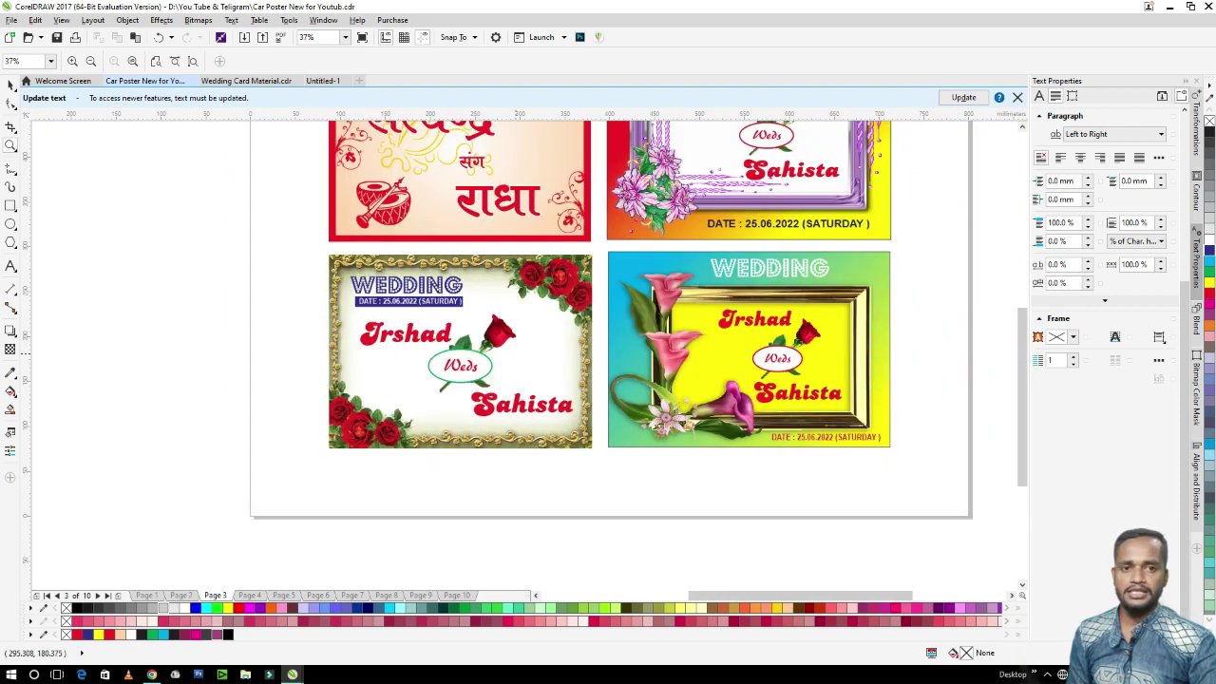
scroll(462, 352, "down", 2)
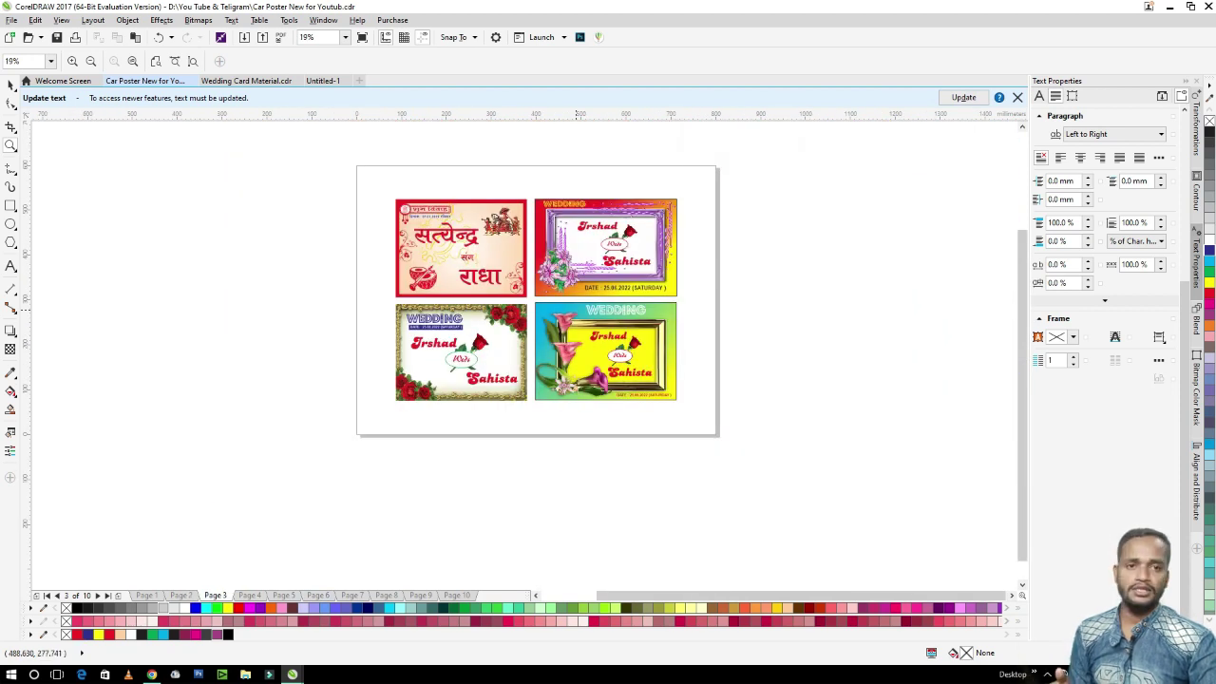
scroll(502, 273, "up", 2)
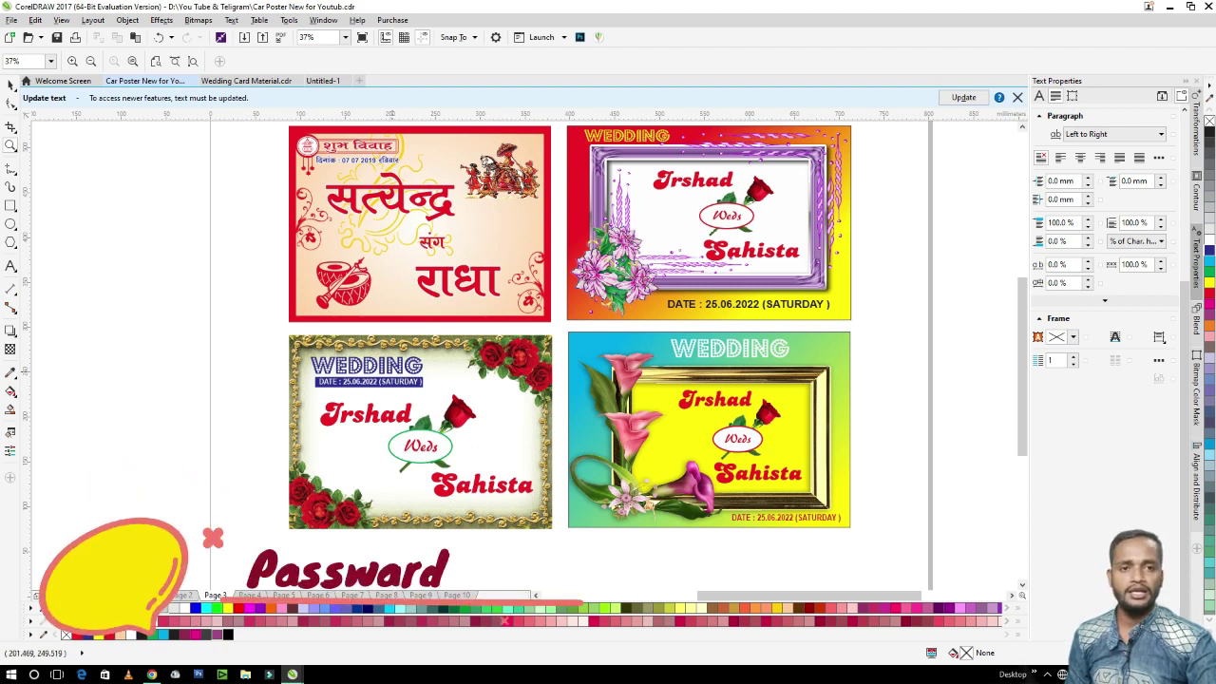
scroll(269, 369, "up", 2)
key("space")
left_click(459, 460)
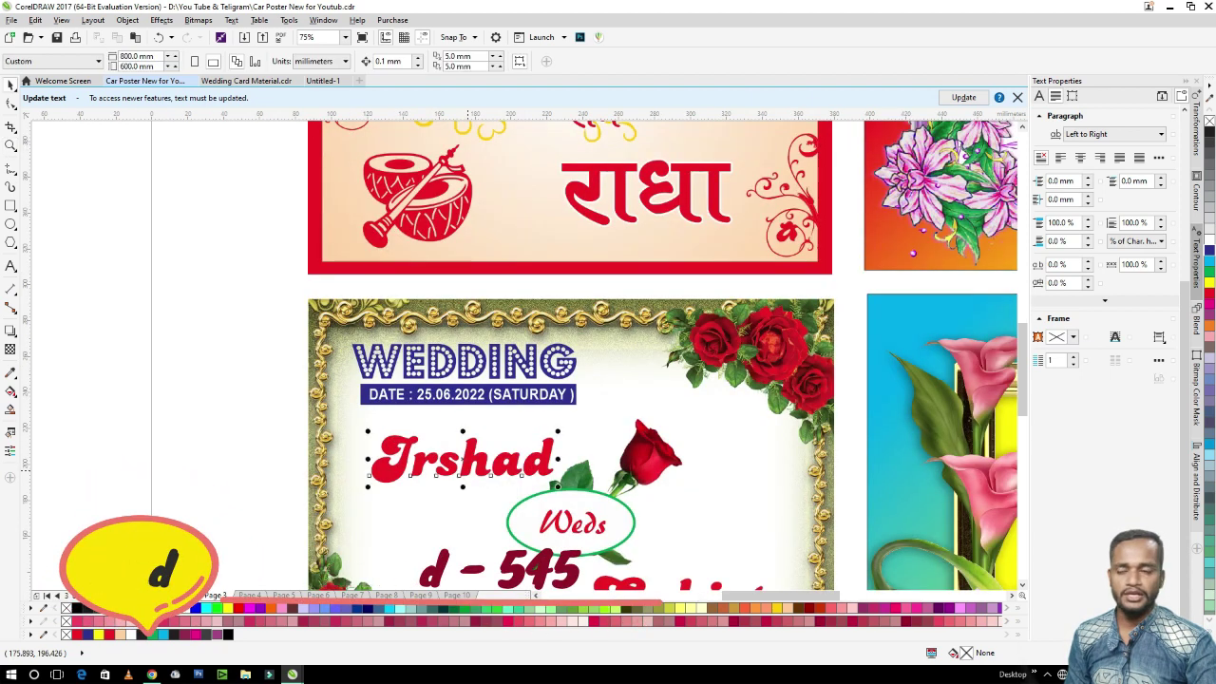
scroll(408, 414, "down", 1)
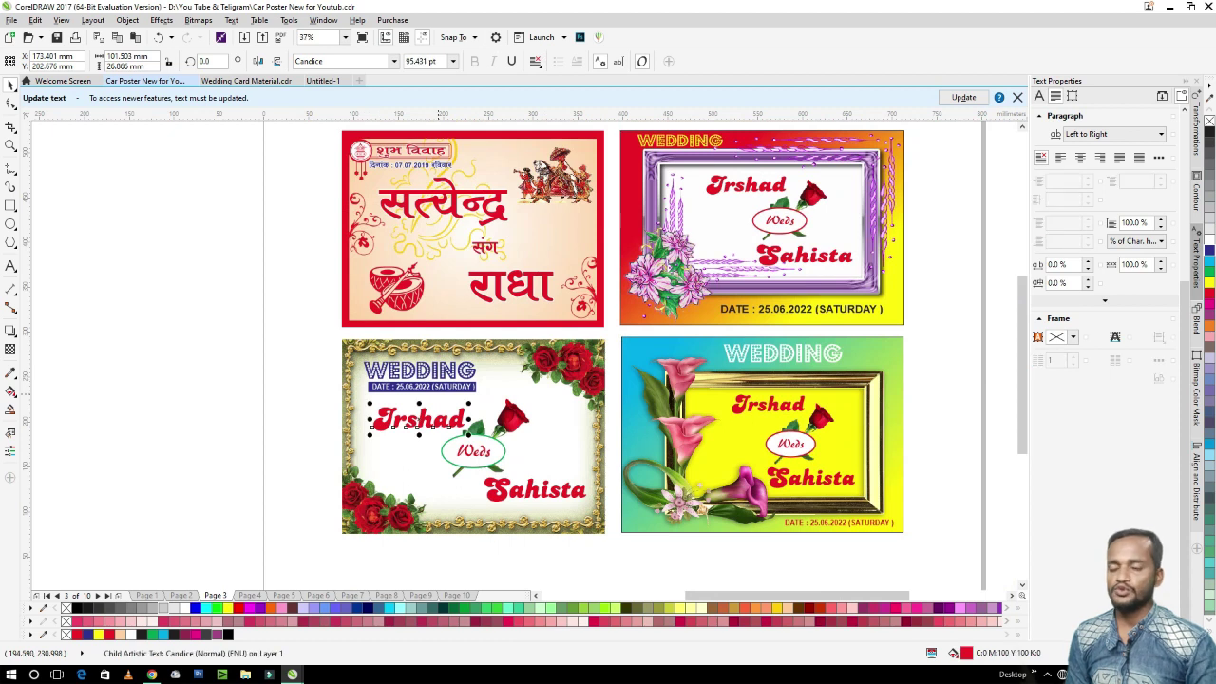
scroll(489, 349, "down", 2)
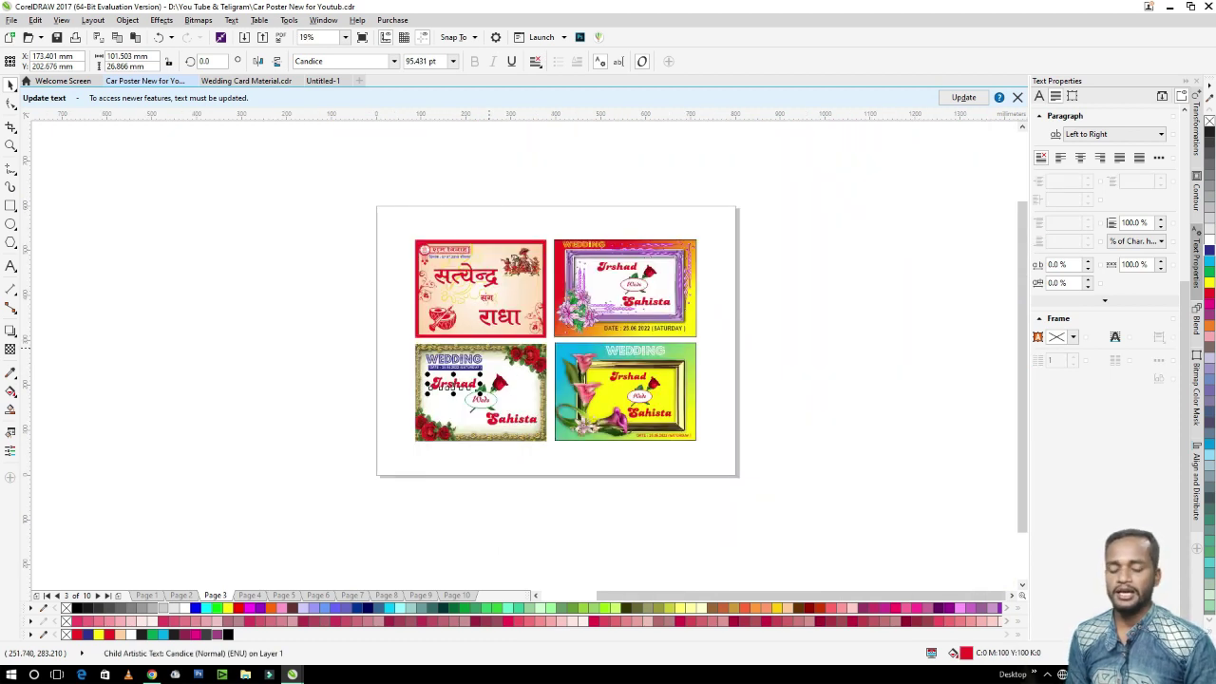
Browse the poster designs on pages 4 to 7 and open page 8
key("Page_Down")
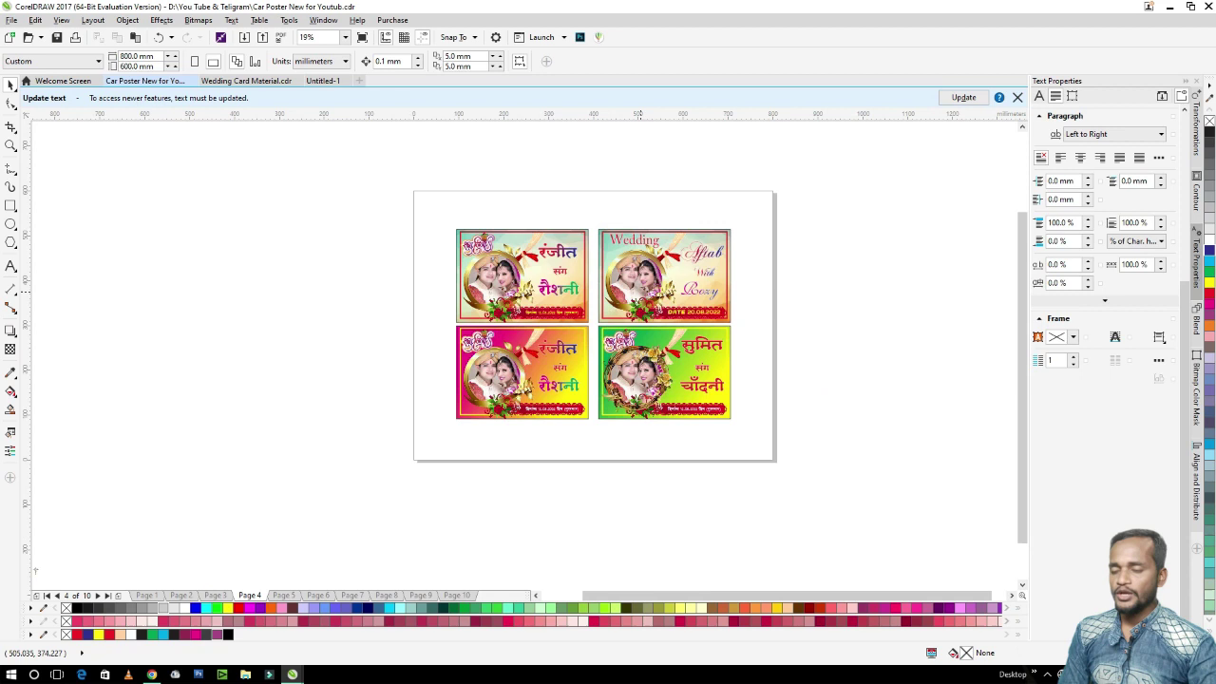
left_click_drag(763, 191, 418, 435)
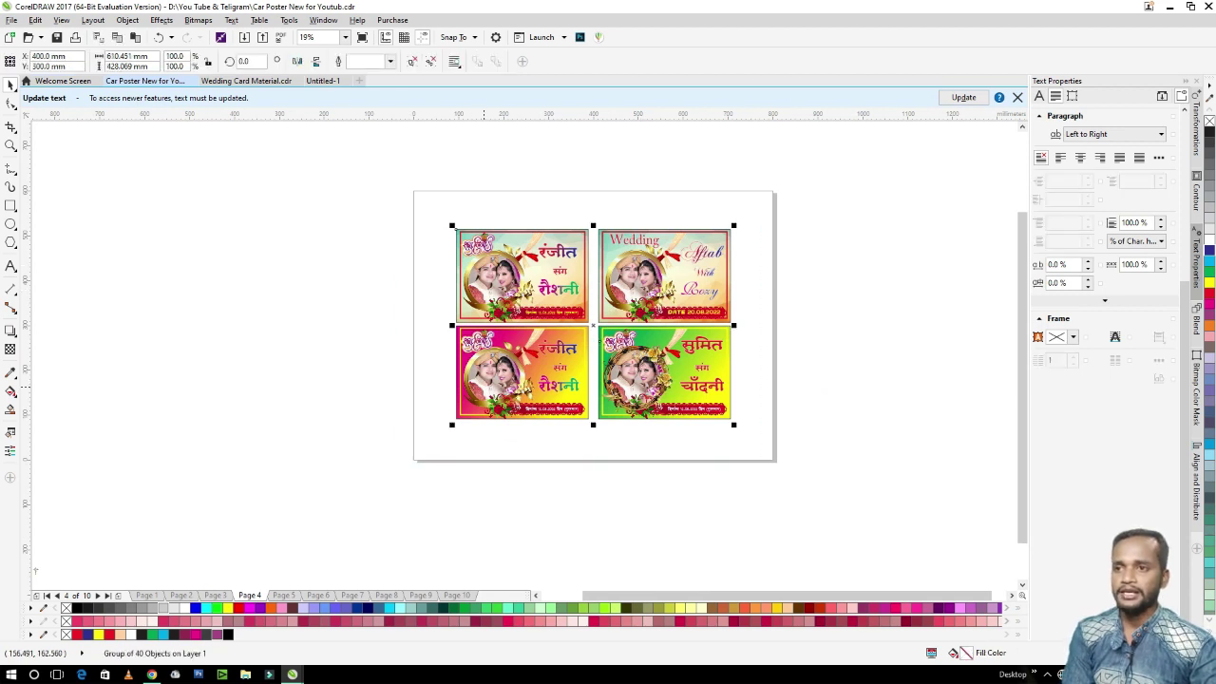
key("Page_Down")
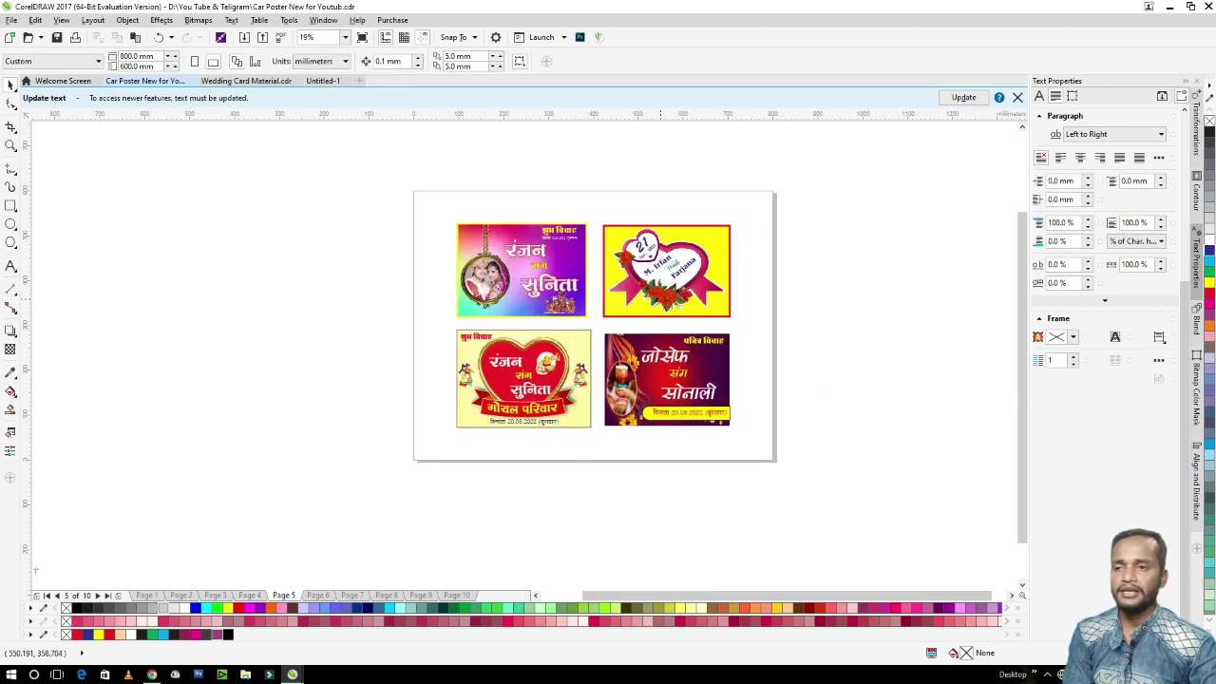
key("Page_Down")
key("Page_Down")
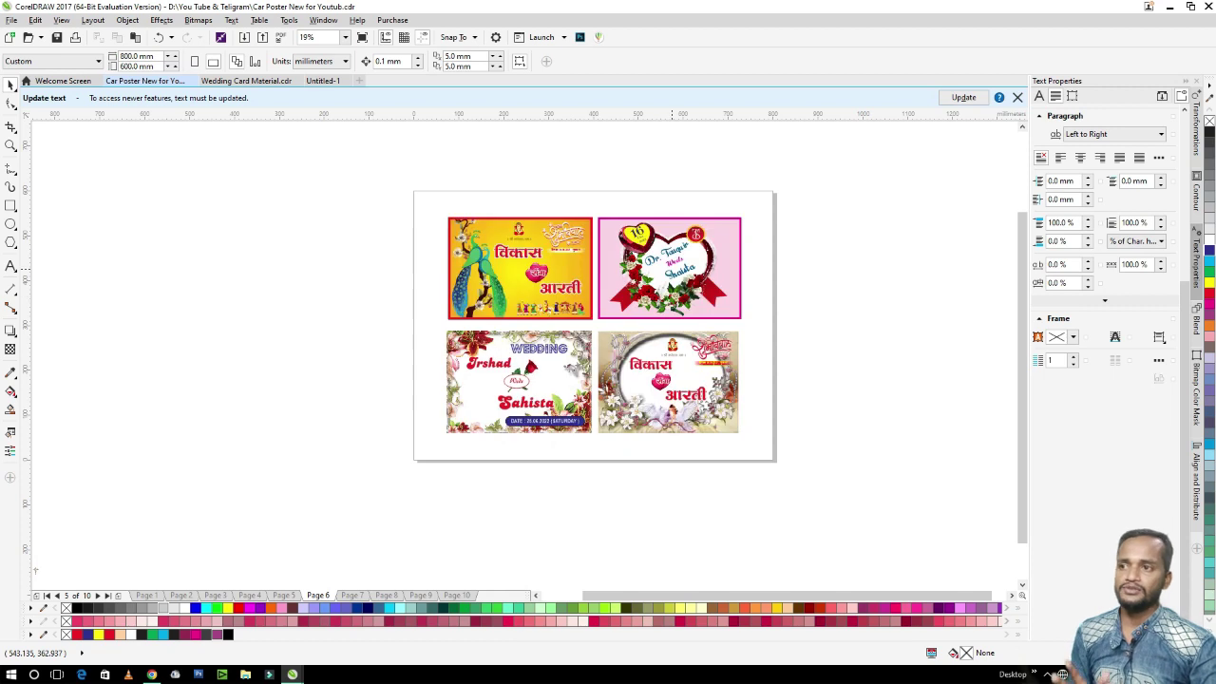
key("Page_Down")
key("Page_Down")
Select the group of black-and-white posters on page 8, examine them up close and clear the selection
scroll(661, 264, "up", 2)
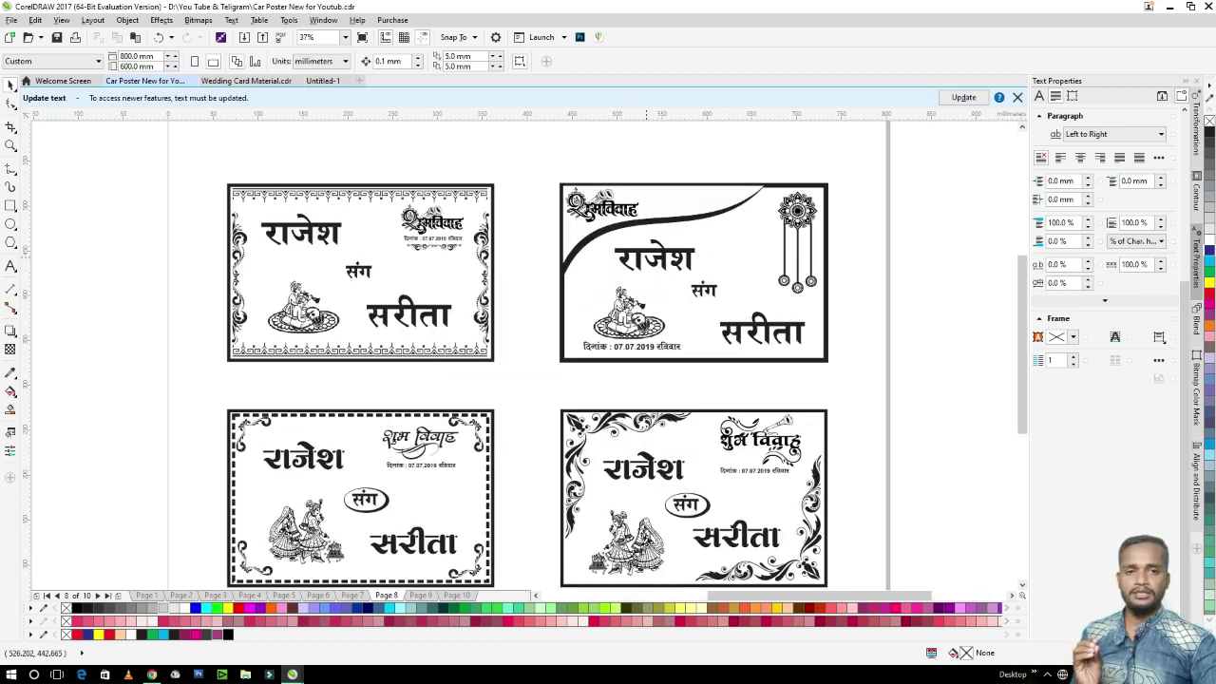
key("ctrl+a")
key("ctrl+g")
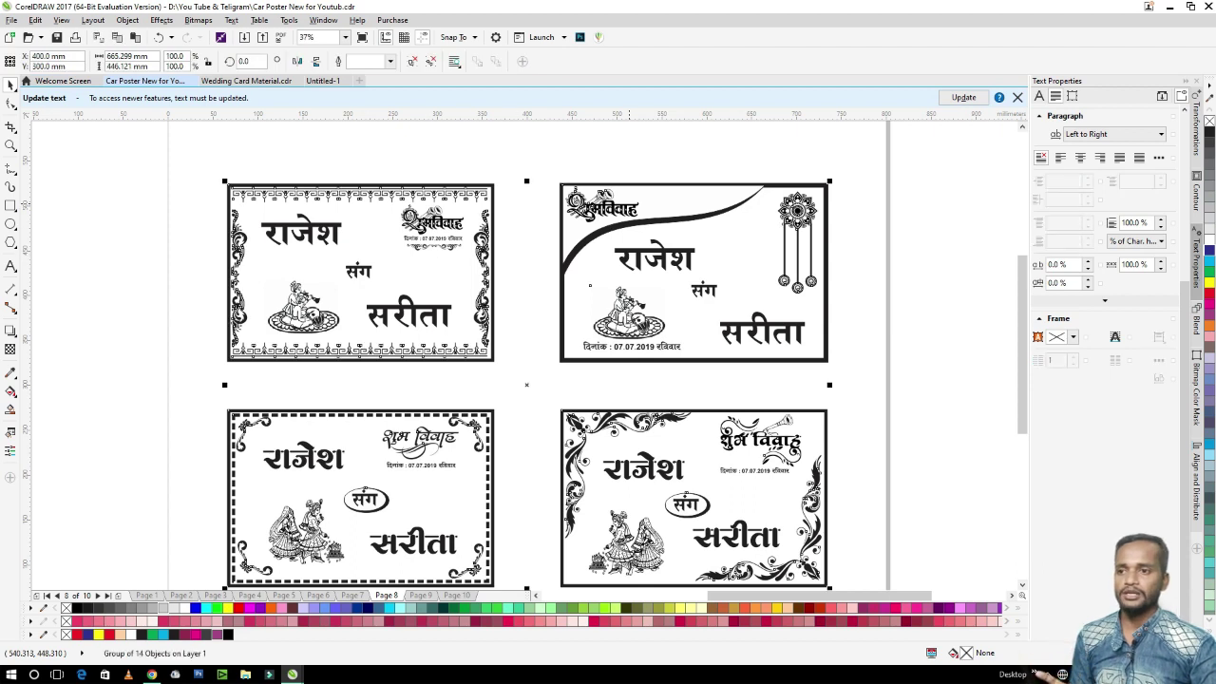
scroll(651, 275, "down", 1)
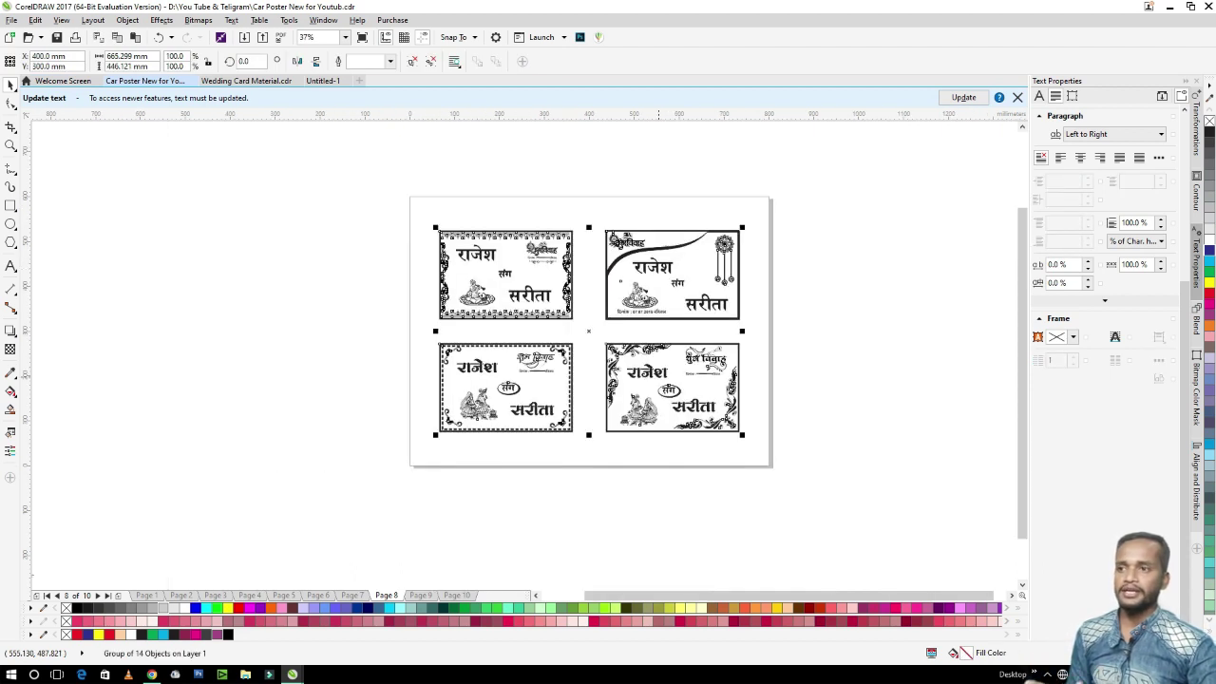
scroll(659, 384, "up", 2)
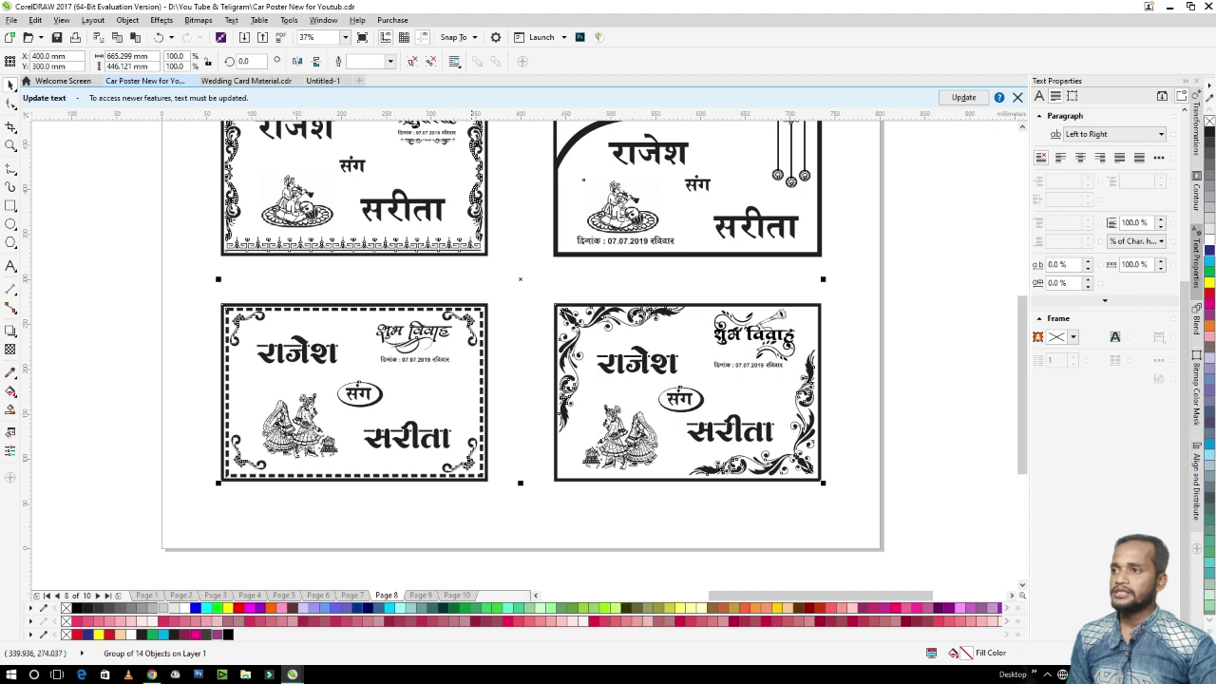
left_click(497, 326)
scroll(484, 328, "down", 1)
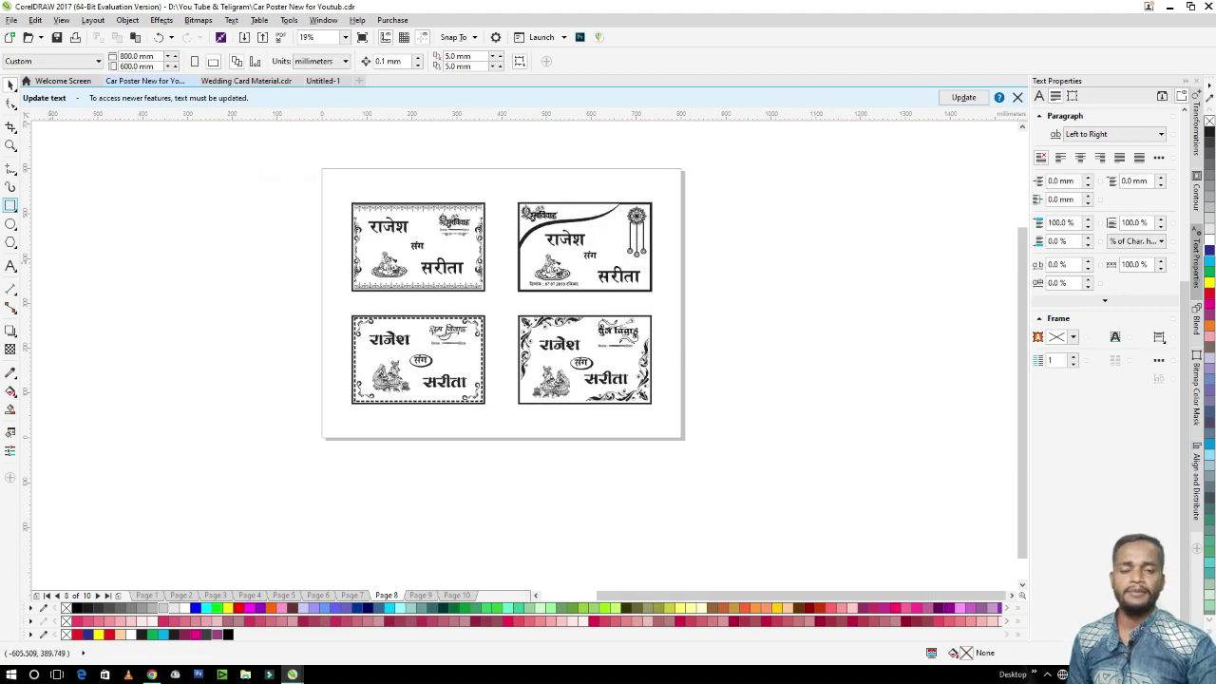
Add a page-sized rectangle behind the page 8 posters, fill it yellow and check the designs against it
double_click(10, 206)
key("space")
left_click(1209, 283)
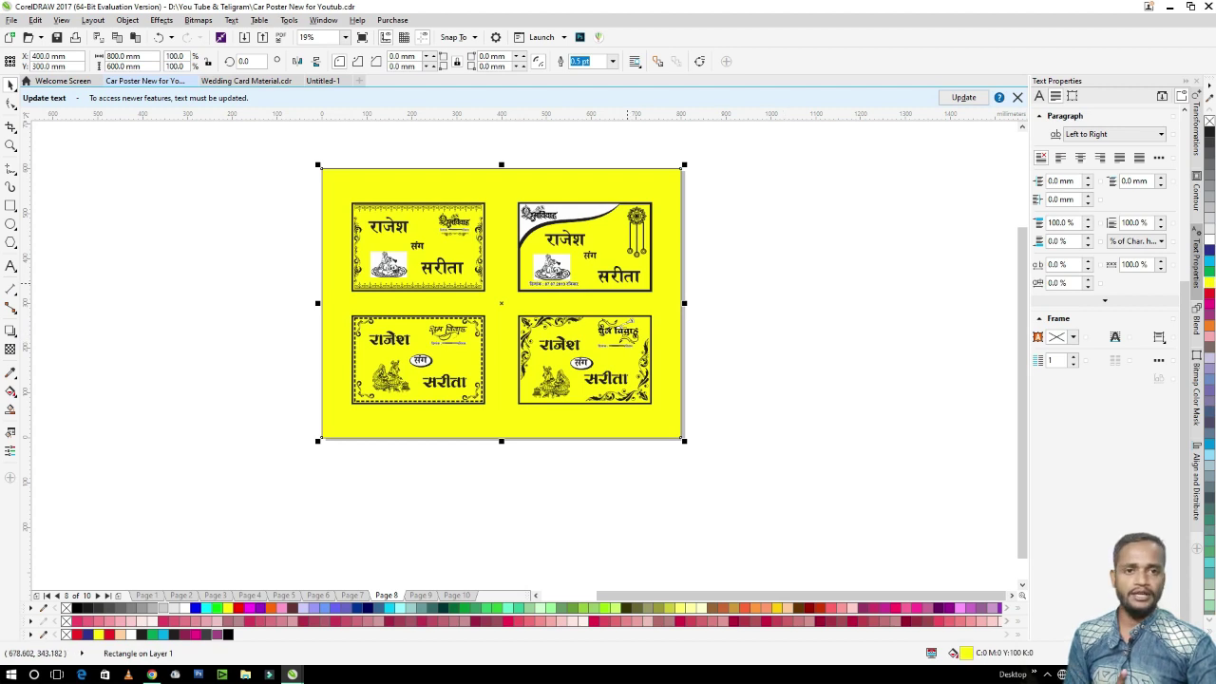
scroll(586, 210, "up", 2)
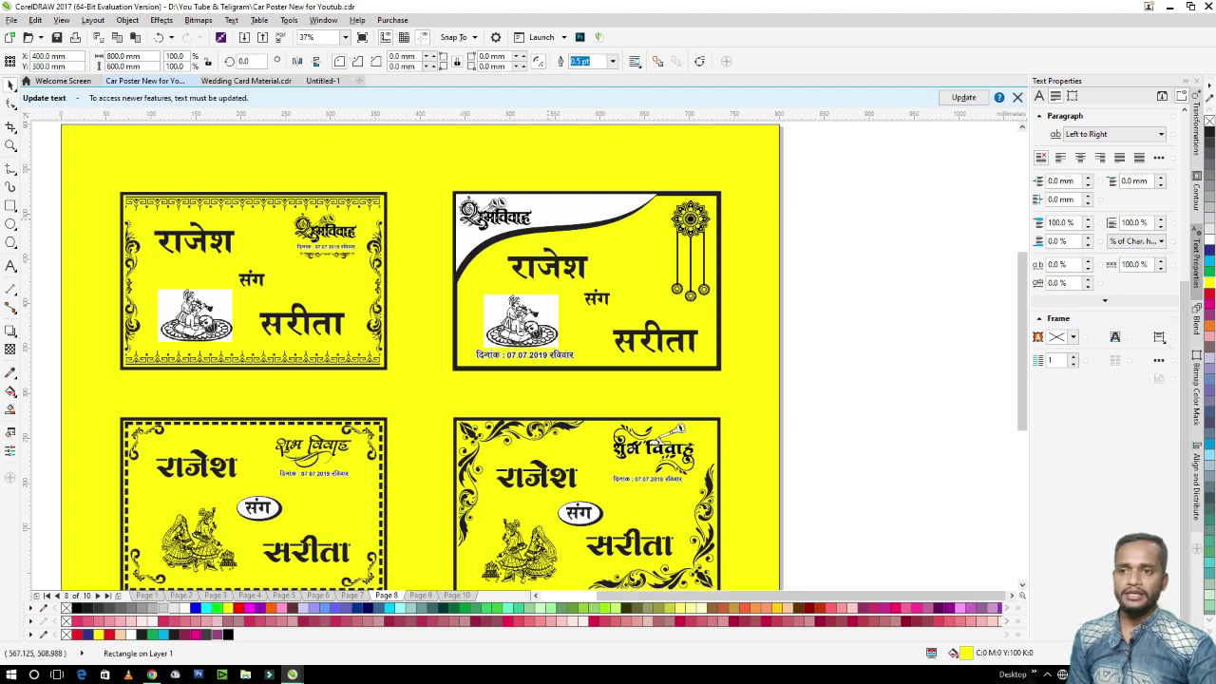
scroll(543, 221, "down", 2)
scroll(415, 369, "up", 2)
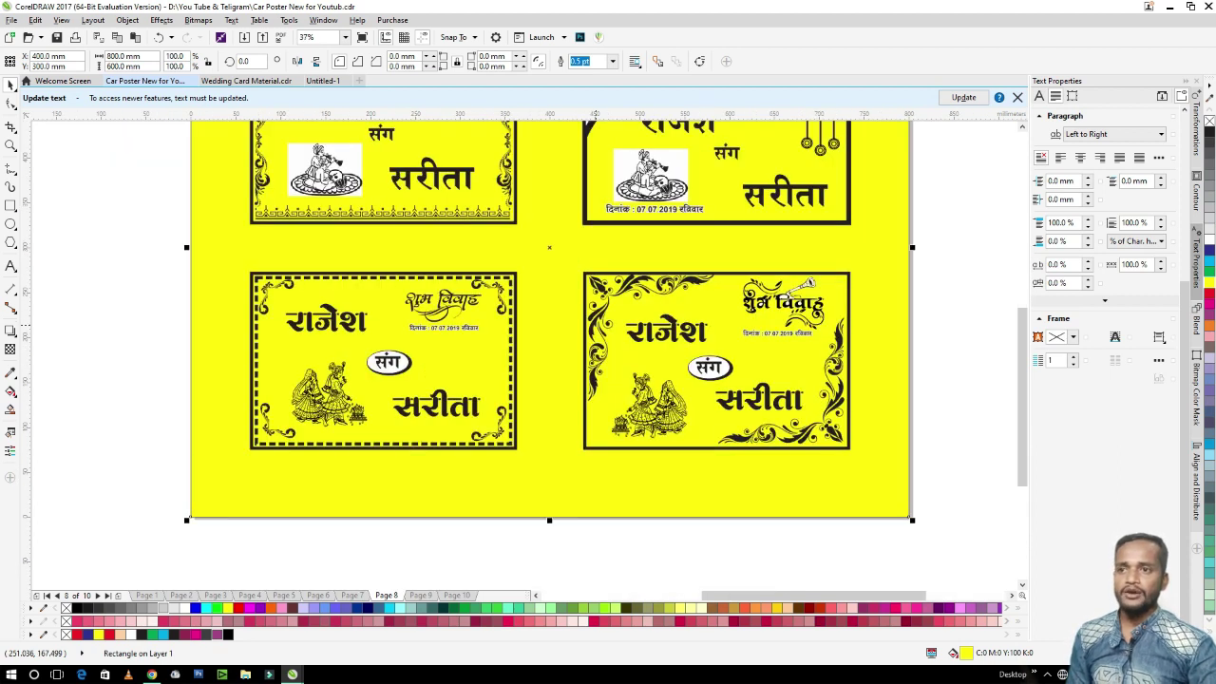
scroll(630, 320, "down", 2)
scroll(628, 297, "up", 2)
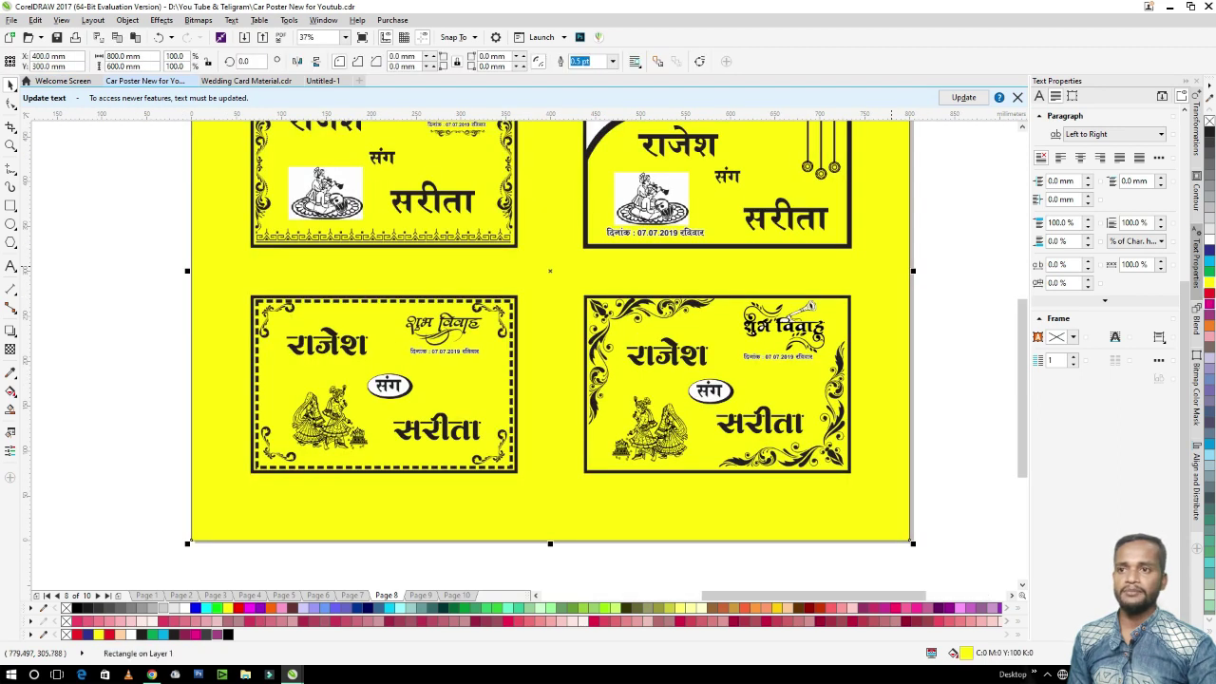
Change the background rectangle's fill on page 8 to magenta and finally to green
left_click(729, 278)
left_click(1209, 304)
left_click(1209, 272)
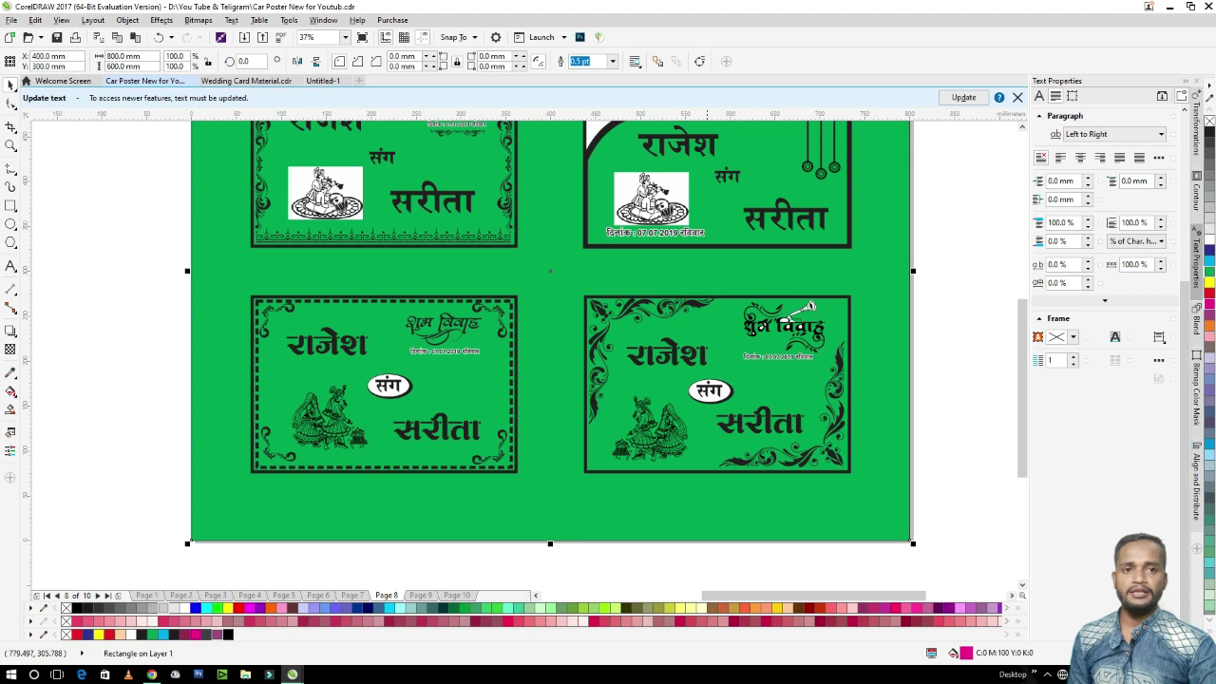
scroll(679, 316, "down", 2)
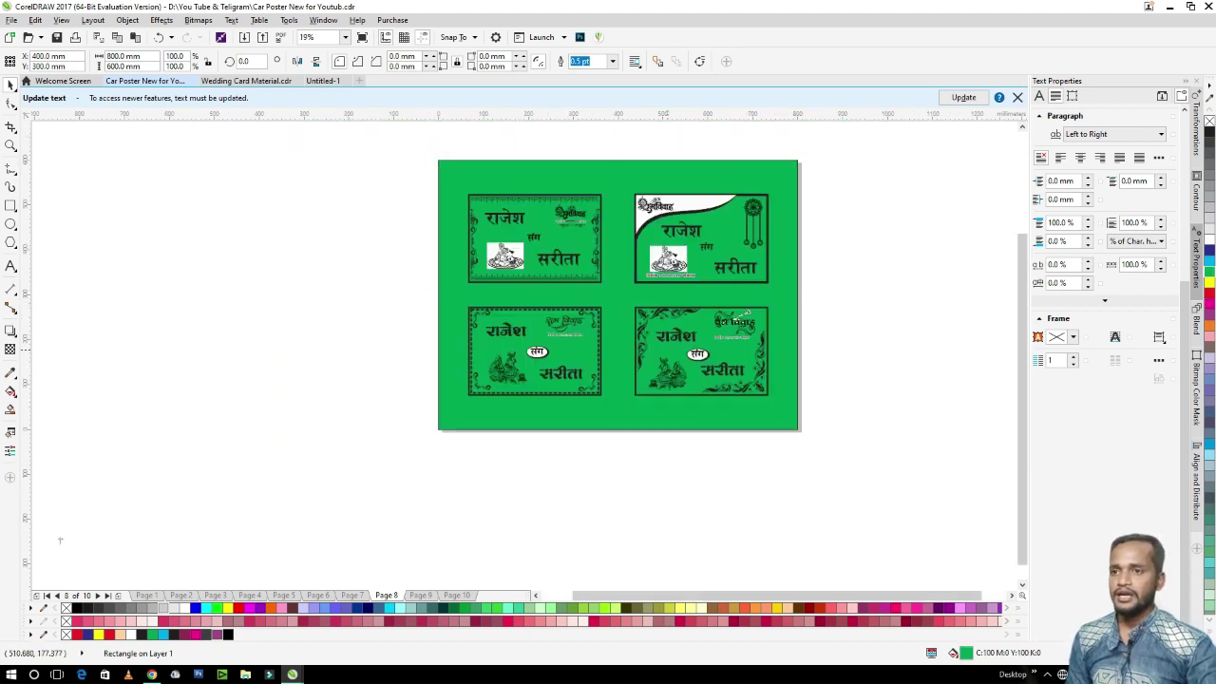
Undo the last fill changes of the background rectangle on page 8
key("ctrl+z")
key("ctrl+z")
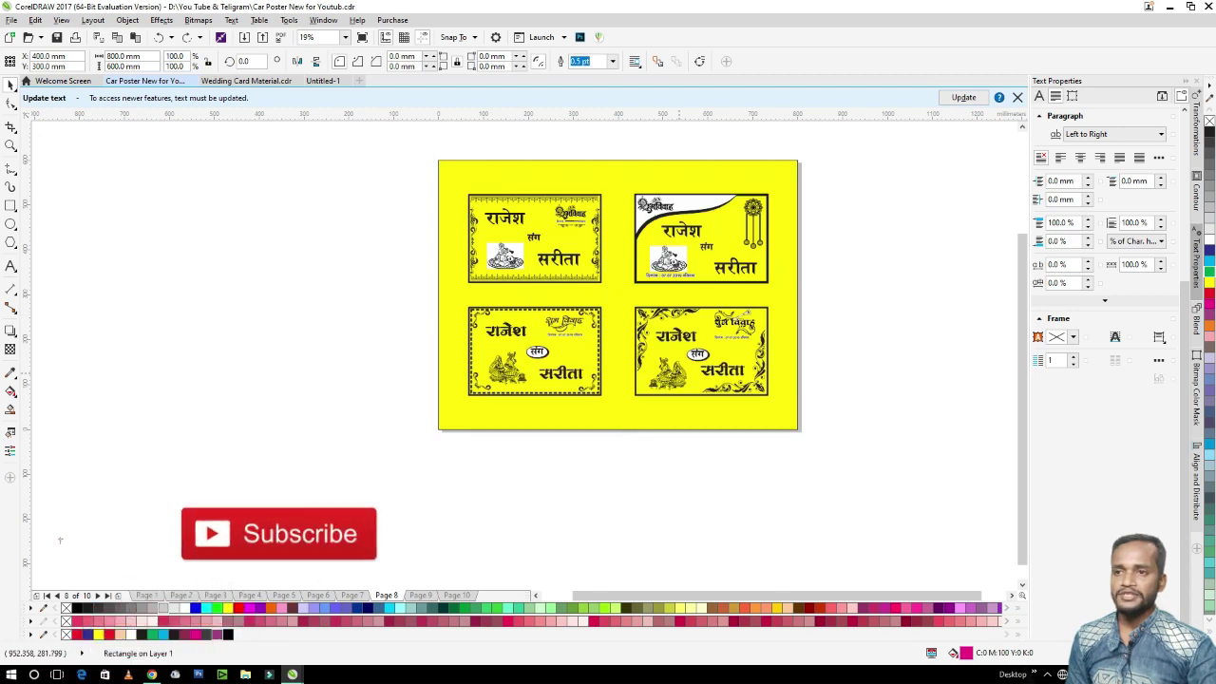
key("ctrl+z")
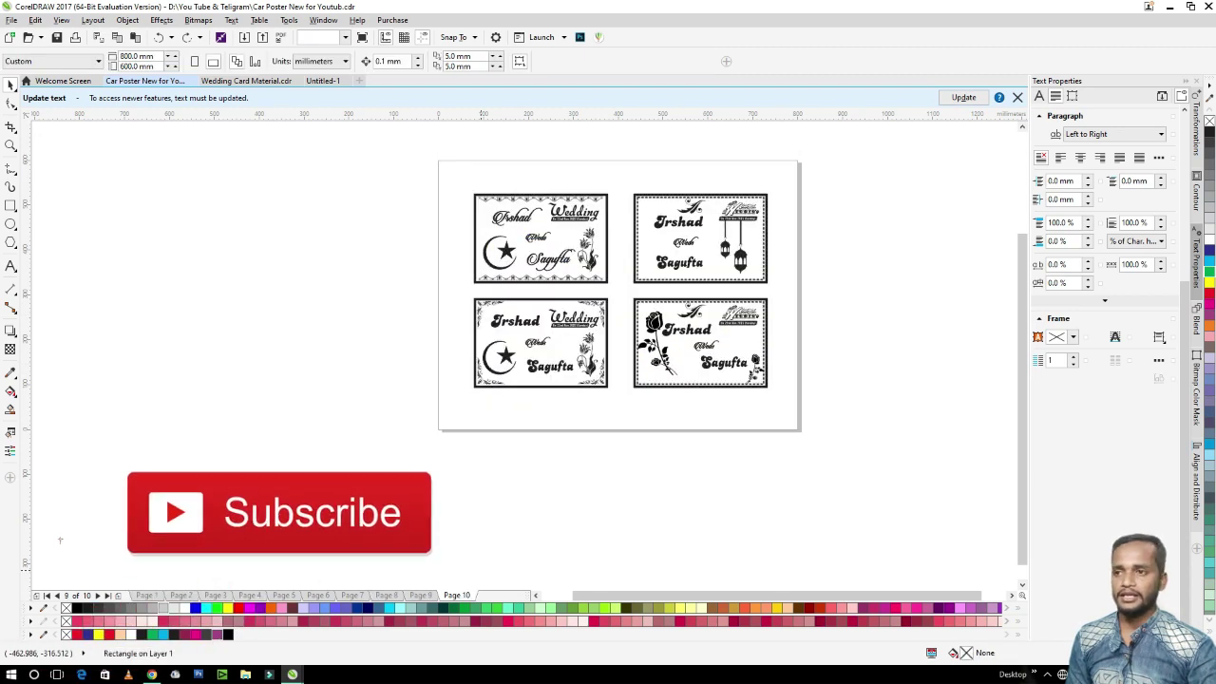
Look over the black-and-white posters on pages 9 and 10 and return to page 5
key("Page_Down")
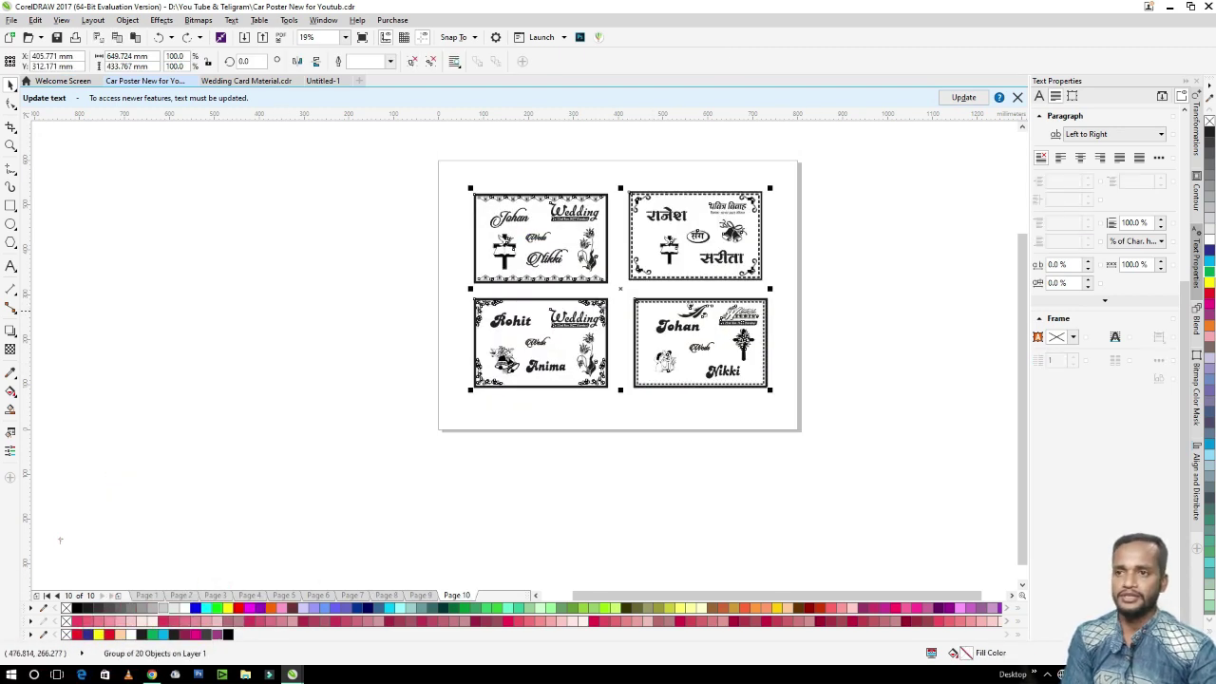
key("ctrl+z")
key("ctrl+z")
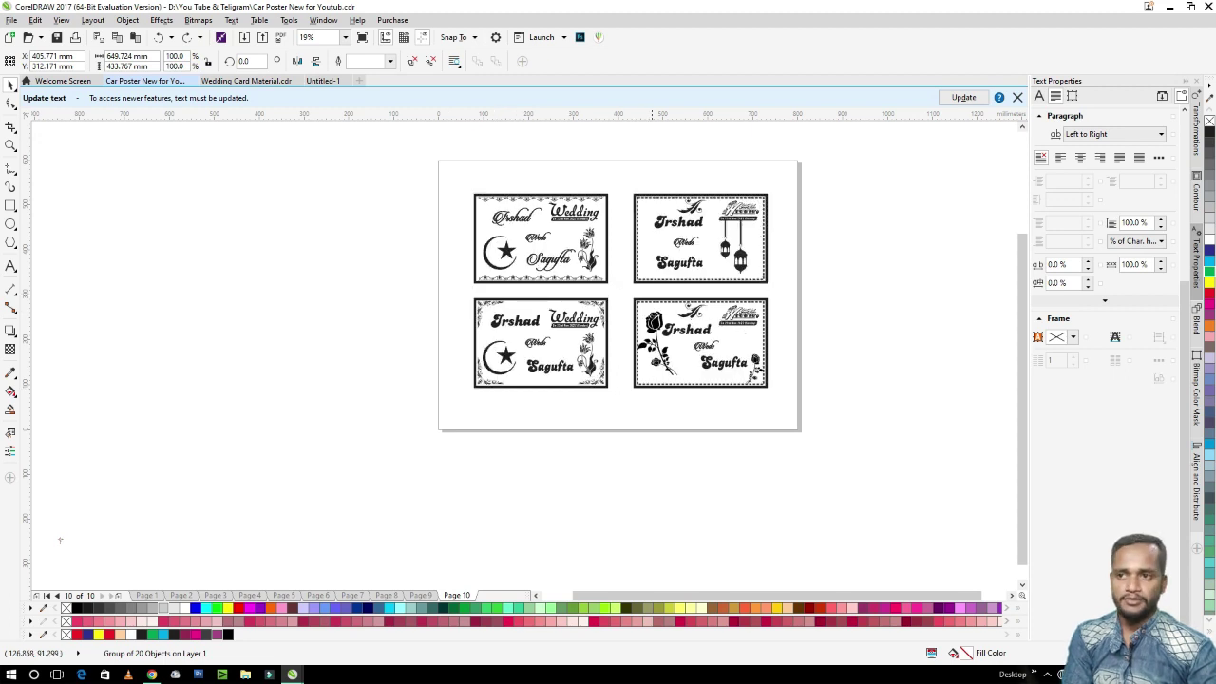
key("ctrl+z")
key("ctrl+z")
key("ctrl+z")
key("ctrl+z")
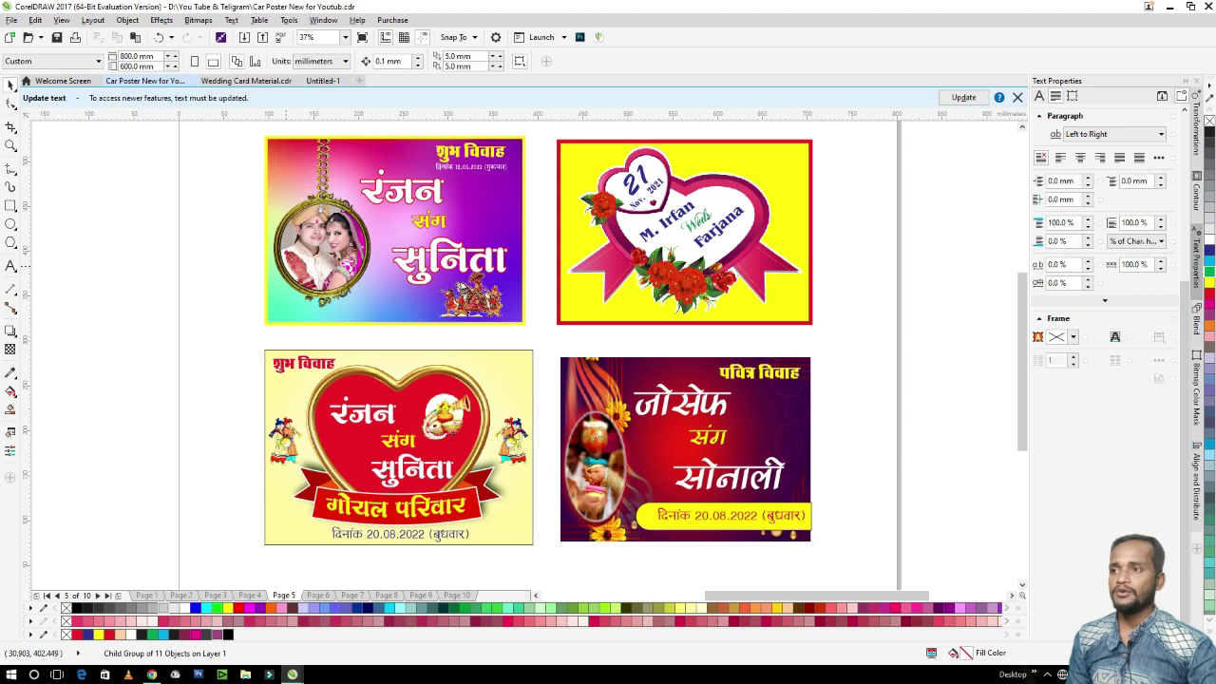
Copy the purple couple-photo poster from page 5 into the Untitled-1 document and centre it on the page
left_click(303, 222, "ctrl")
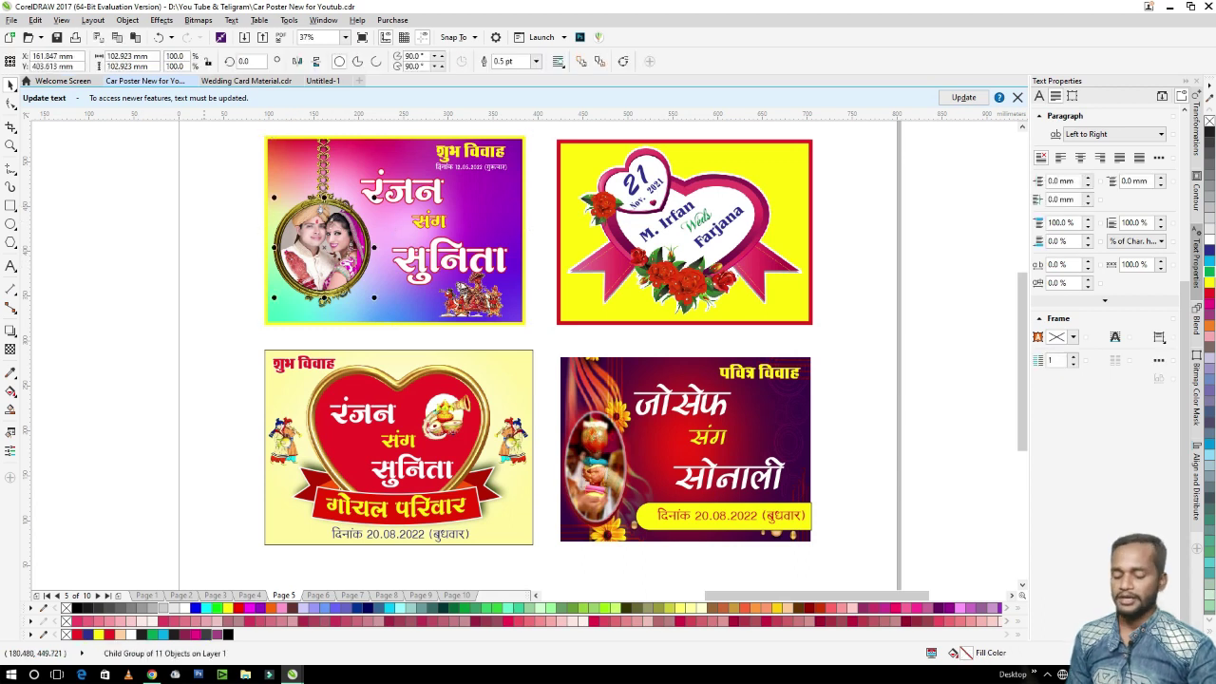
key("ctrl+a")
left_click(316, 203, "ctrl")
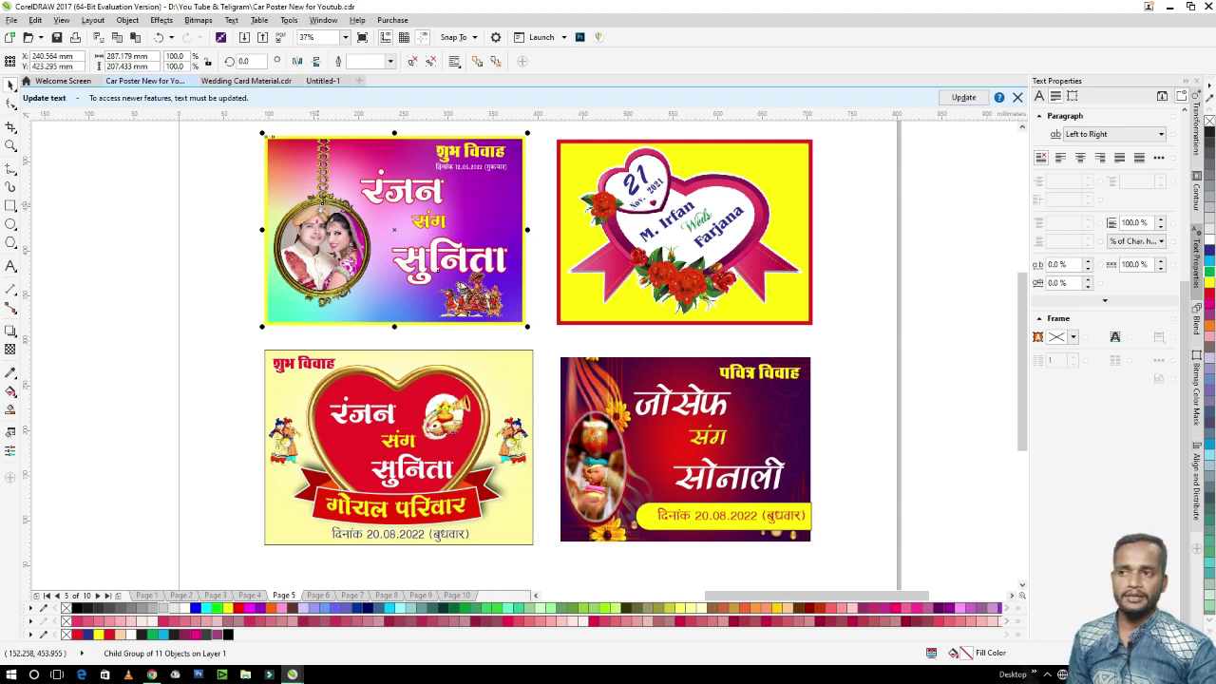
left_click(323, 80)
key("ctrl+v")
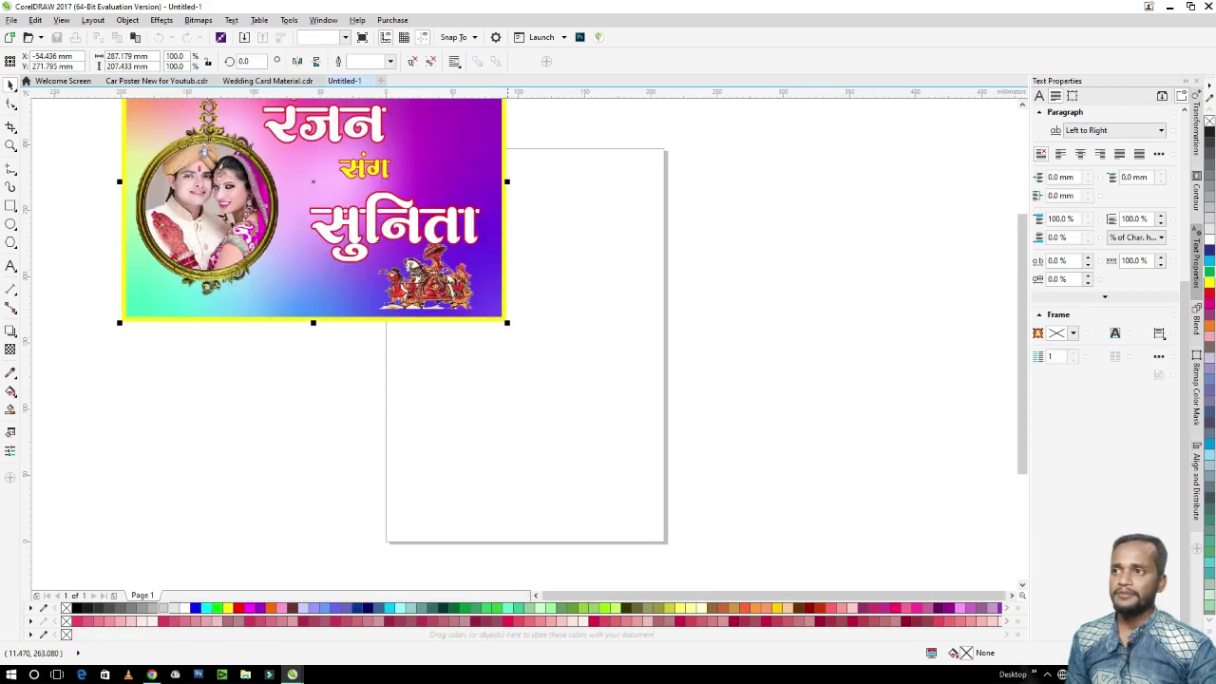
key("p")
left_click(664, 168)
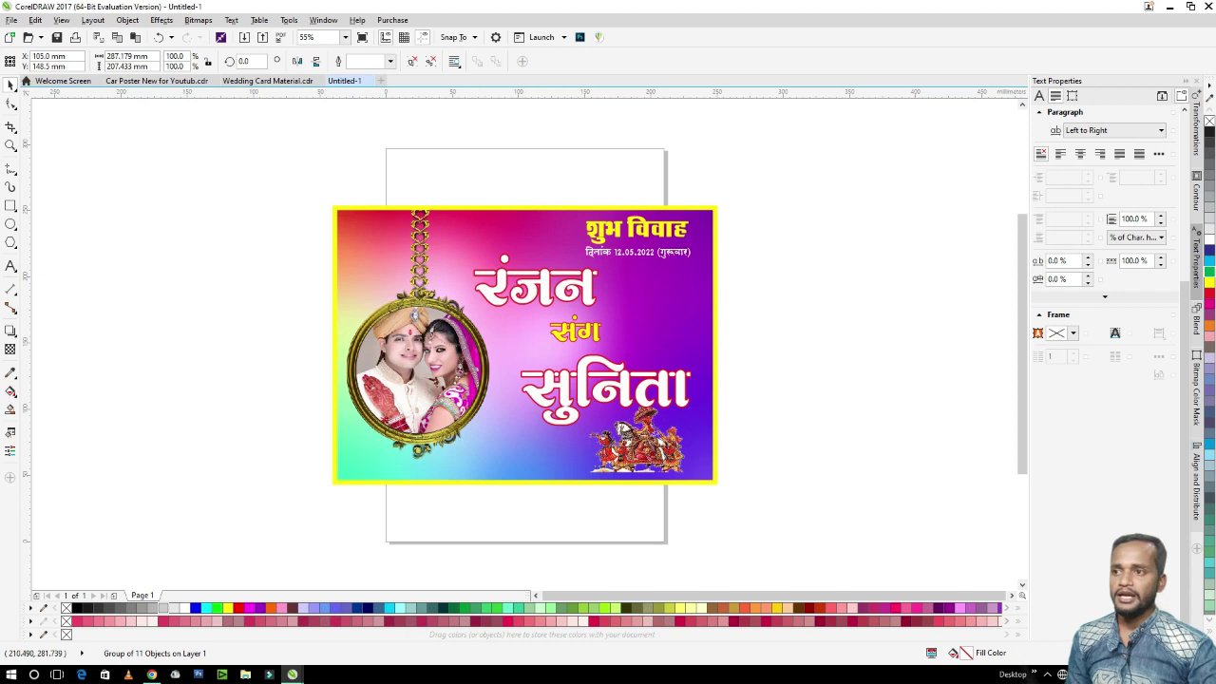
Switch the Untitled-1 page to landscape and ungroup the pasted poster
left_click(214, 61)
left_click(473, 275)
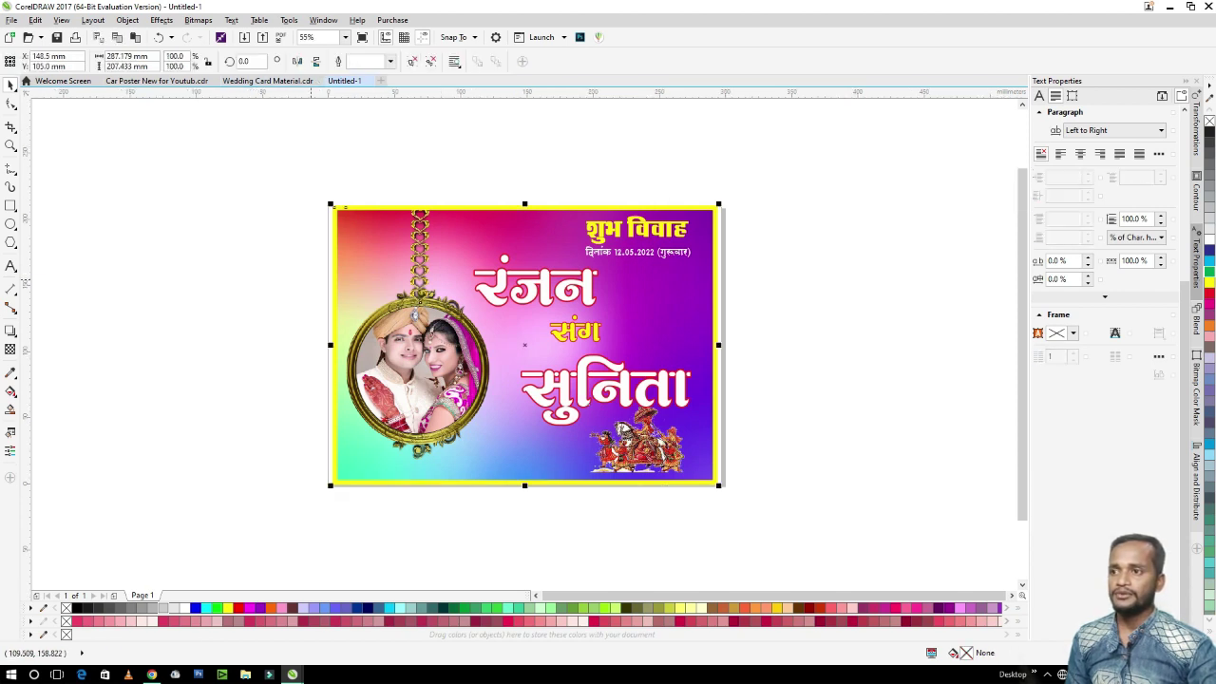
left_click(412, 61)
left_click(455, 158)
Move the round couple photo out of its frame to the poster's left side and undo the move
left_click(434, 307)
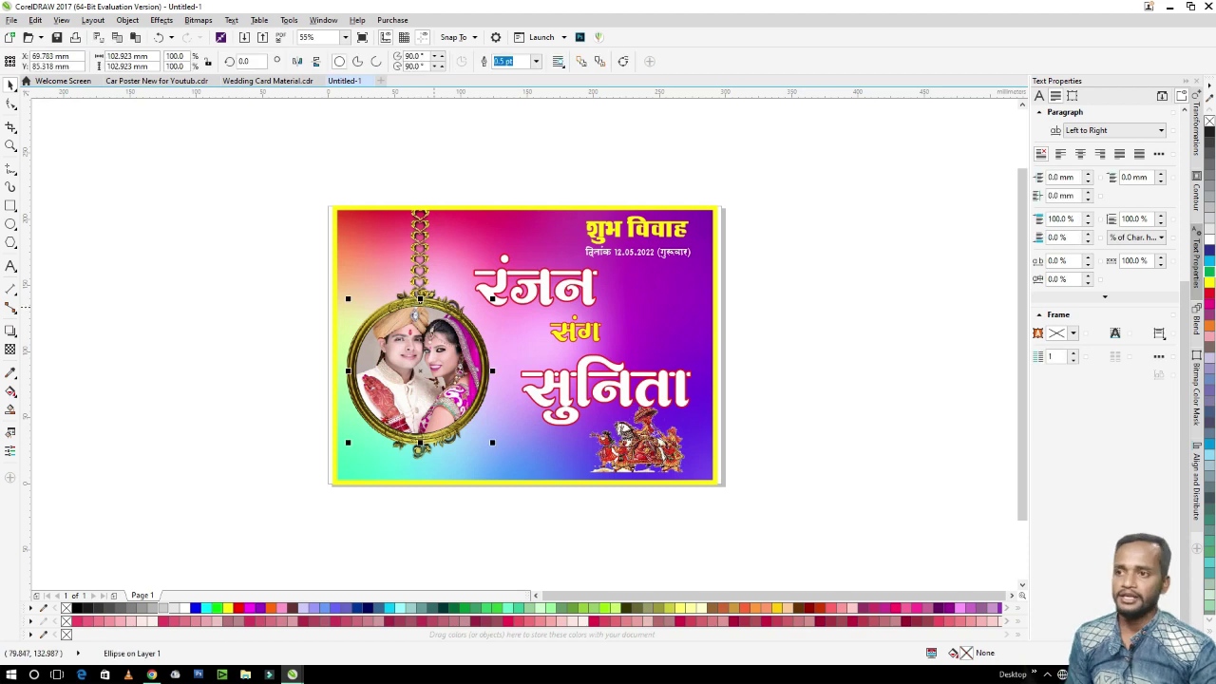
left_click_drag(435, 305, 238, 305)
key("ctrl+z")
left_click(538, 207)
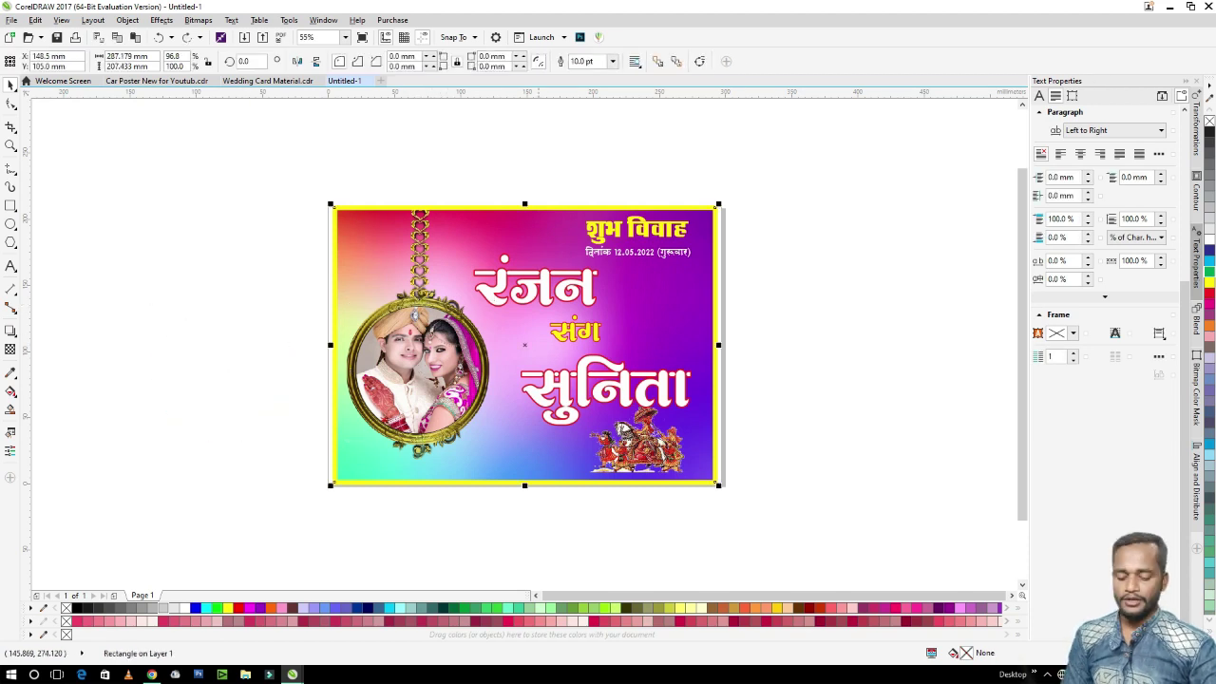
left_click_drag(396, 283, 773, 501)
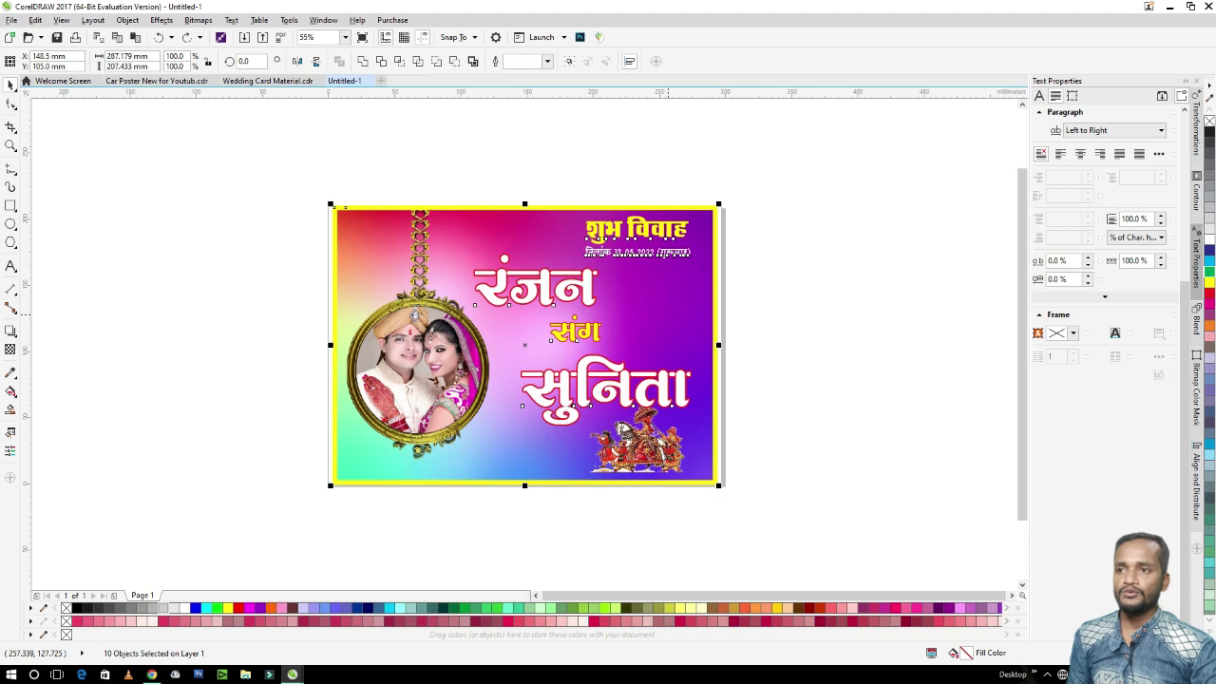
left_click(639, 186)
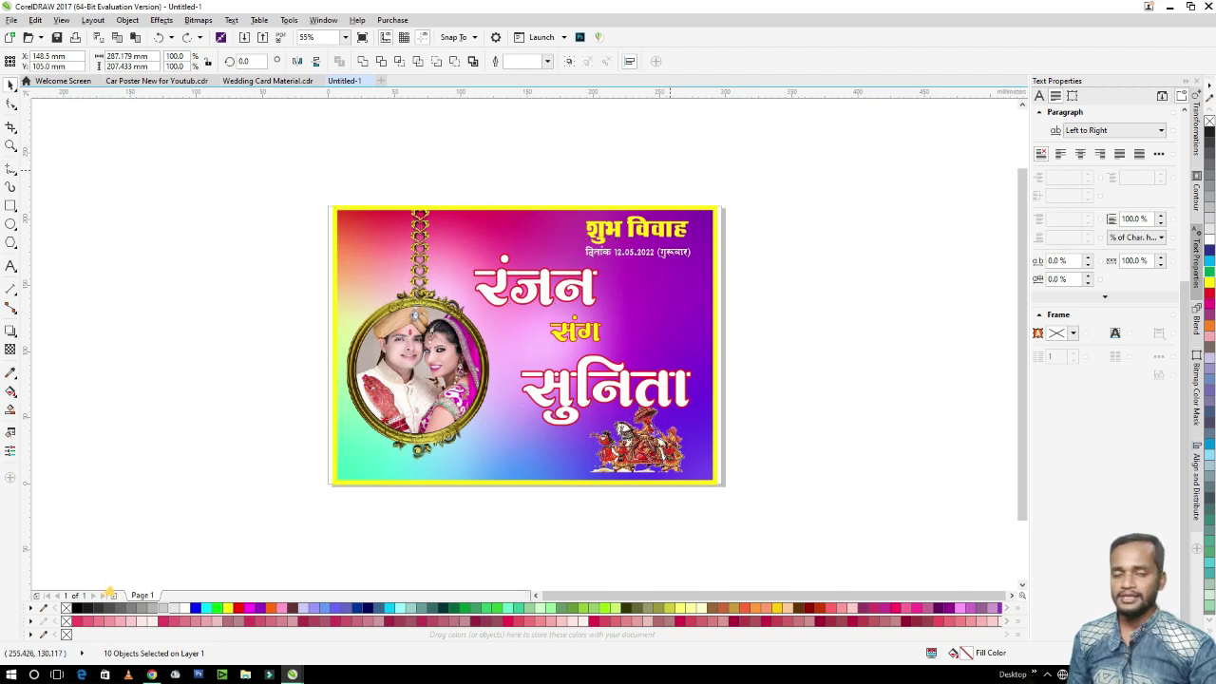
Move the round couple photo off the poster, extract its PowerClip contents and place the full photo apart from the empty circle
left_click(430, 334)
left_click_drag(430, 334, 185, 338)
key("Escape")
left_click(188, 366)
left_click(185, 462)
left_click_drag(169, 348, 288, 518)
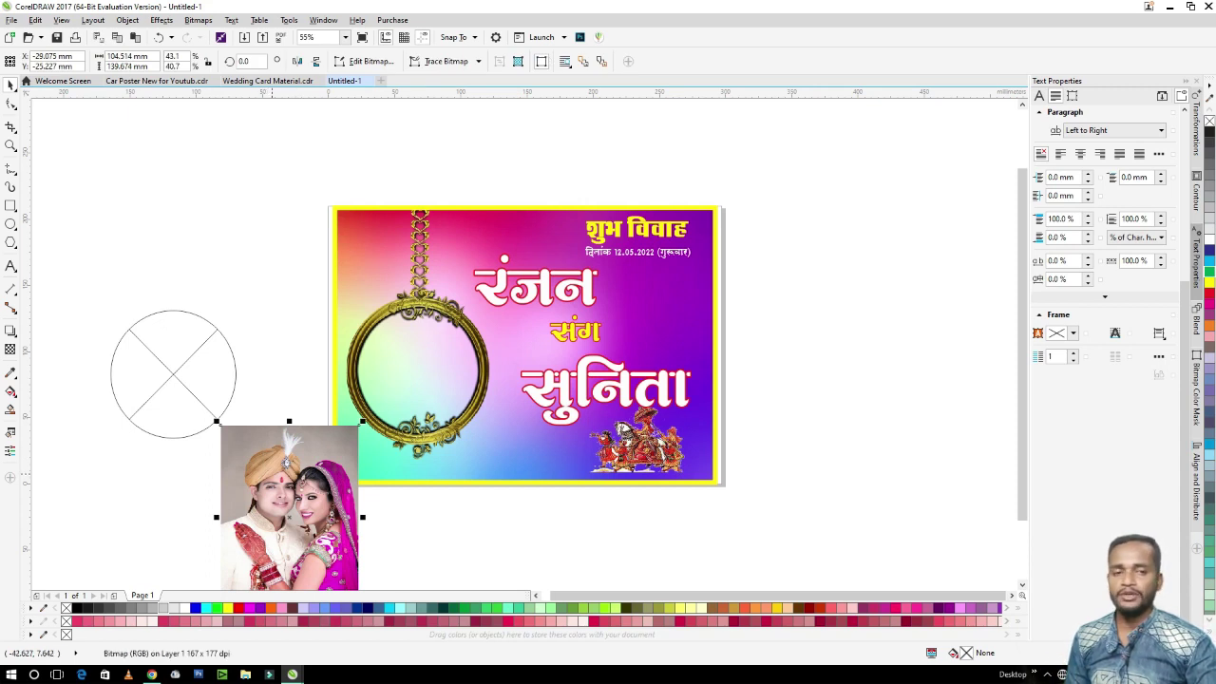
PowerClip the couple photo back inside the empty circle beside the poster
right_click(274, 474)
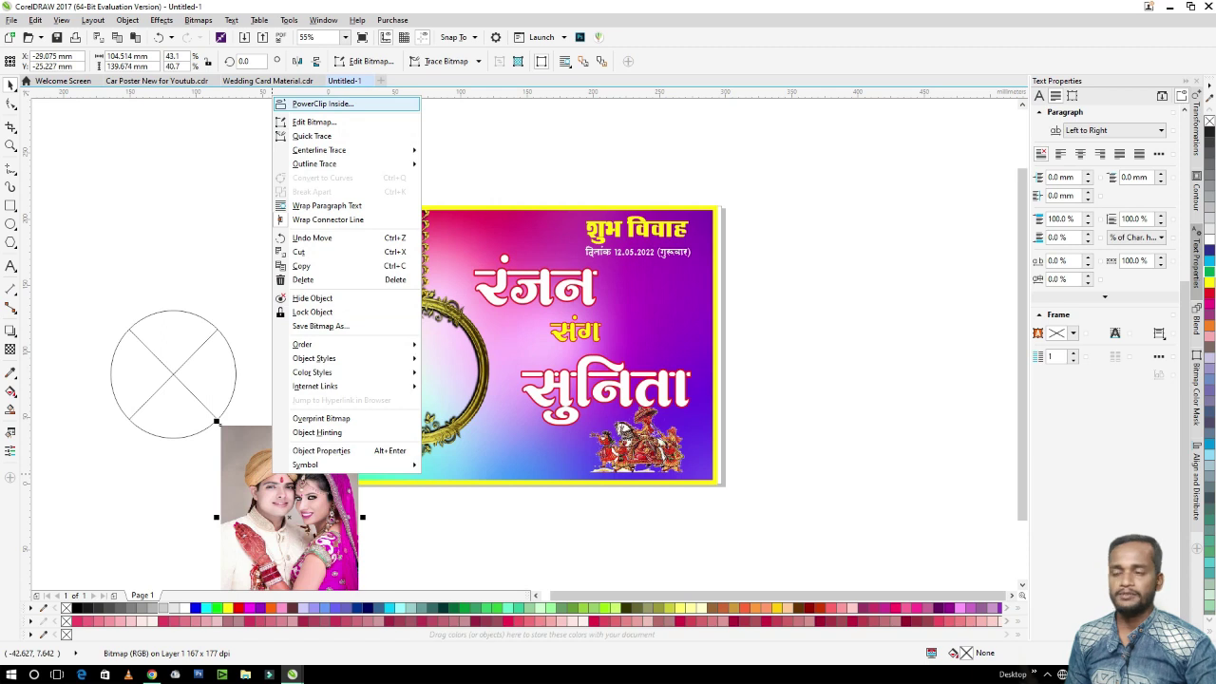
left_click(313, 103)
left_click(175, 352)
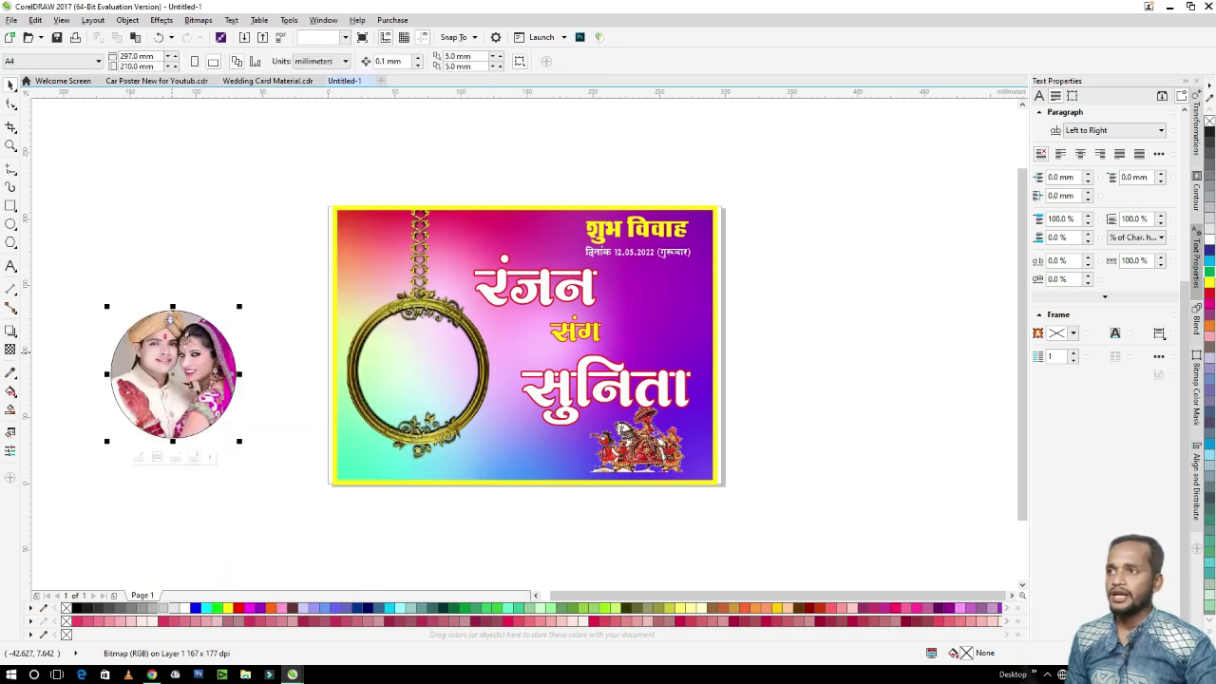
left_click(127, 20)
left_click(127, 20)
left_click(127, 20)
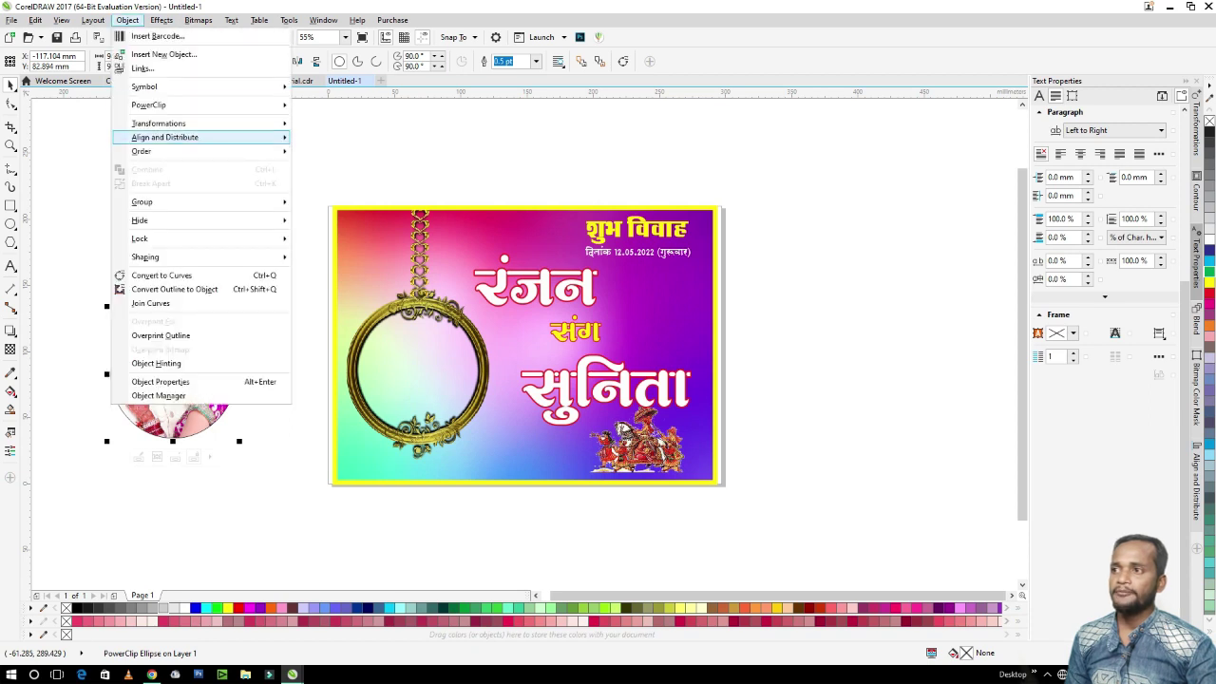
key("Escape")
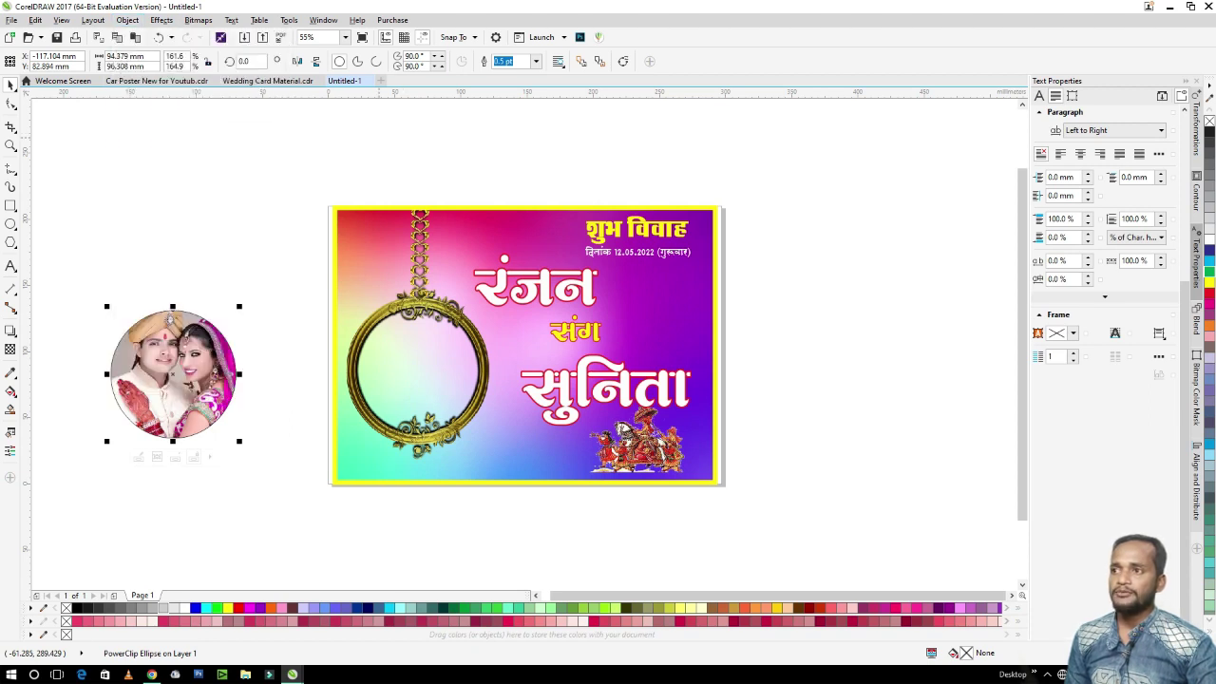
left_click(127, 20)
mouse_move(149, 106)
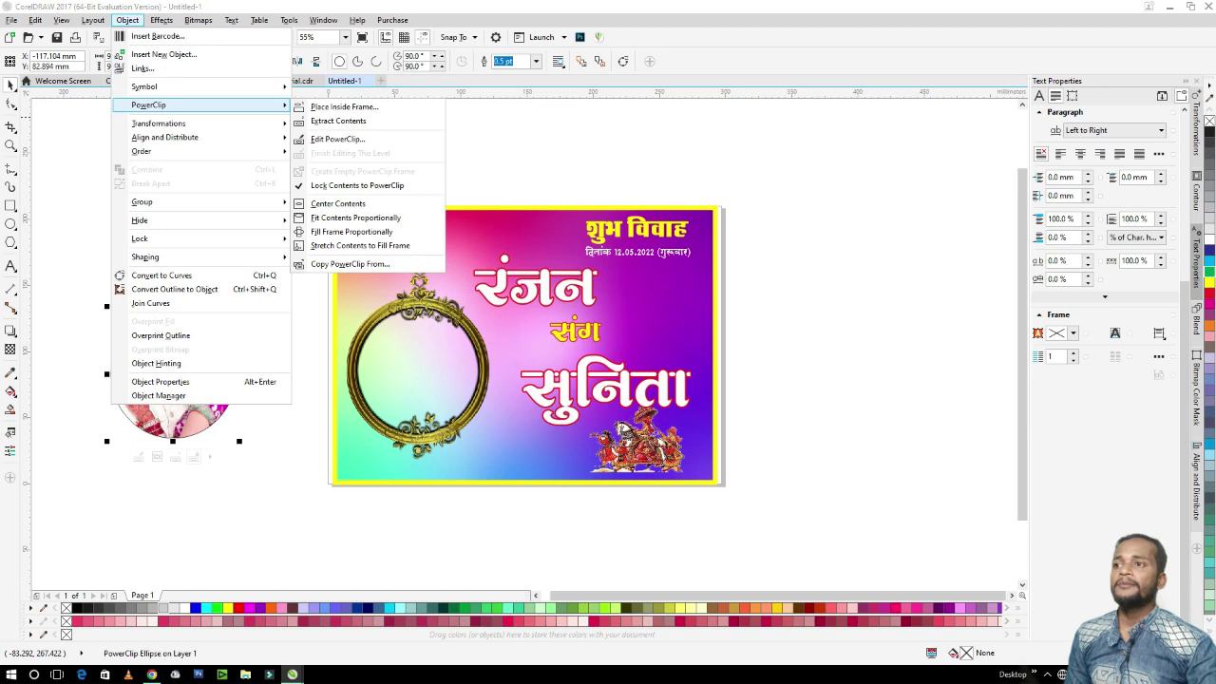
left_click(344, 107)
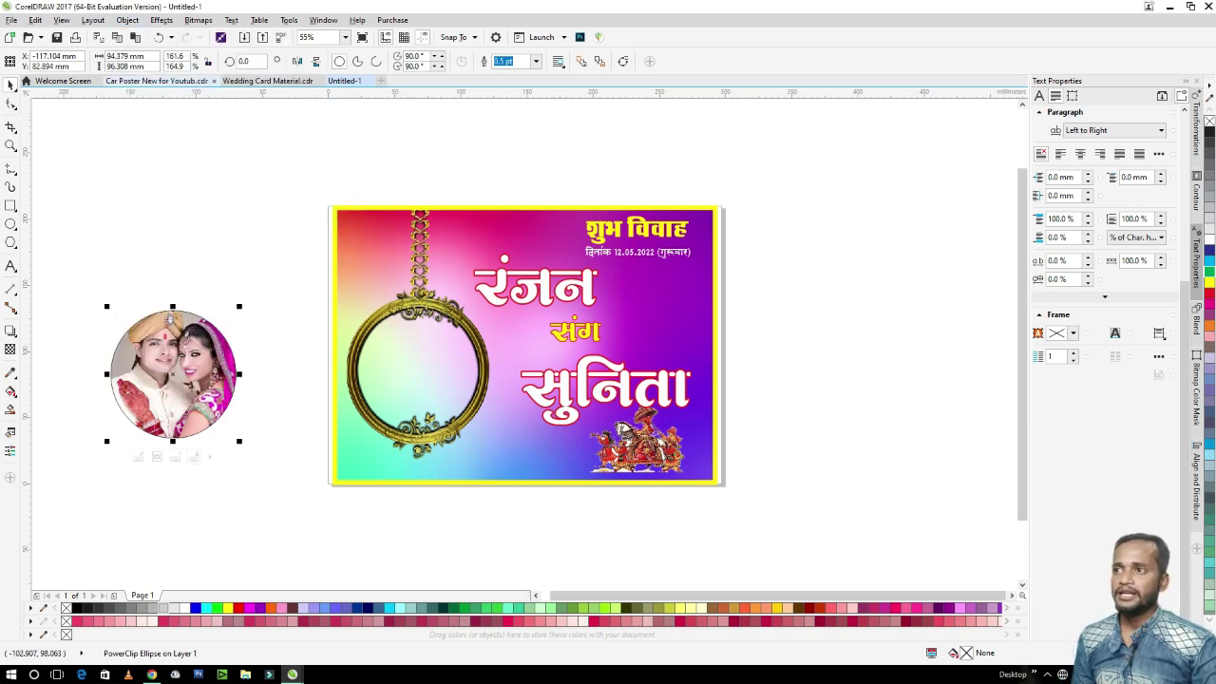
Extract the couple photo from its PowerClip circle again and move it partly clear of the empty circle
left_click(127, 20)
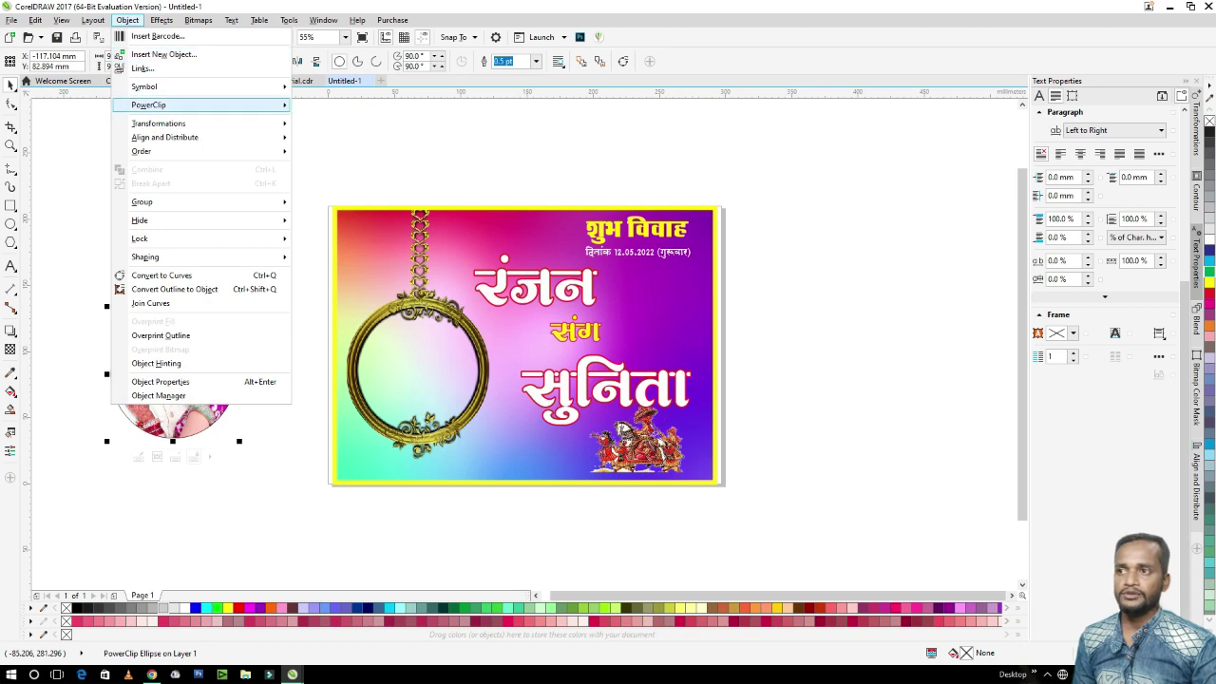
mouse_move(152, 105)
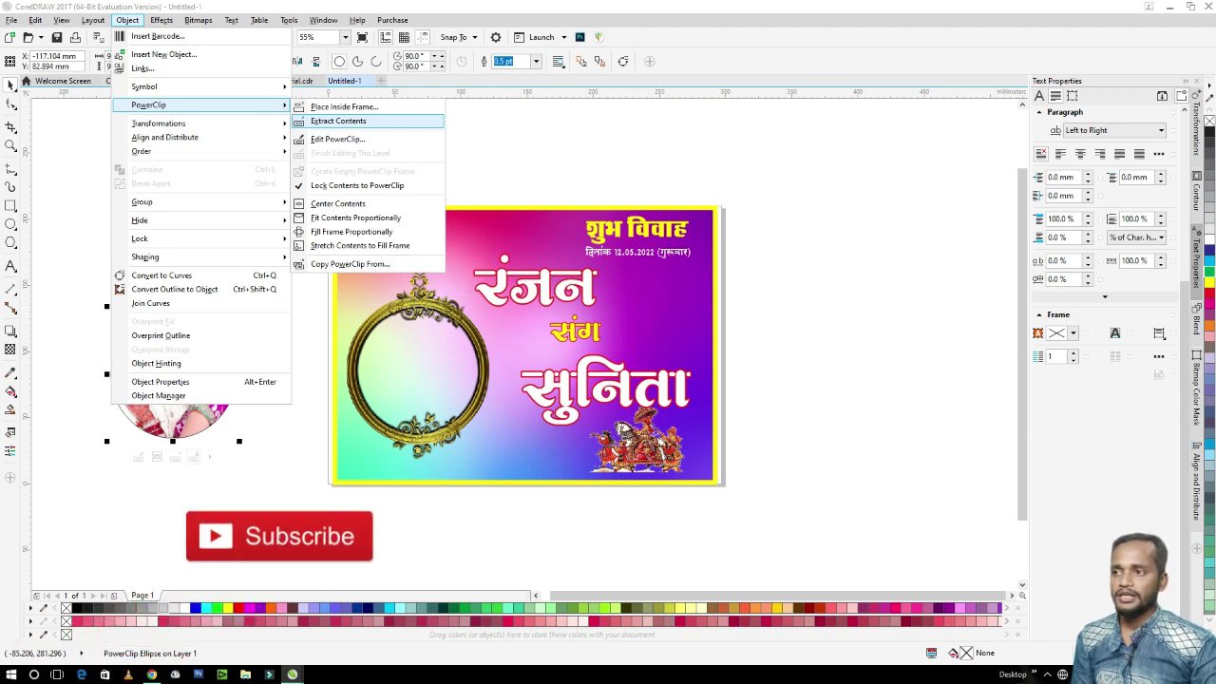
left_click(338, 121)
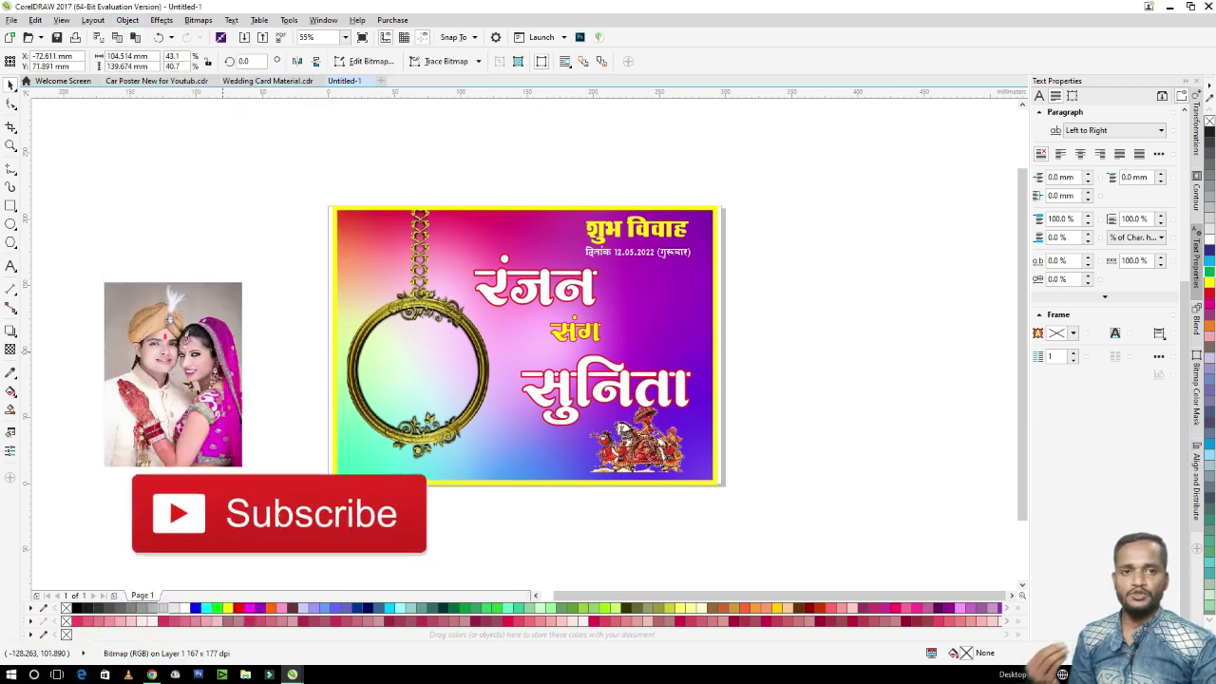
left_click_drag(164, 337, 272, 397)
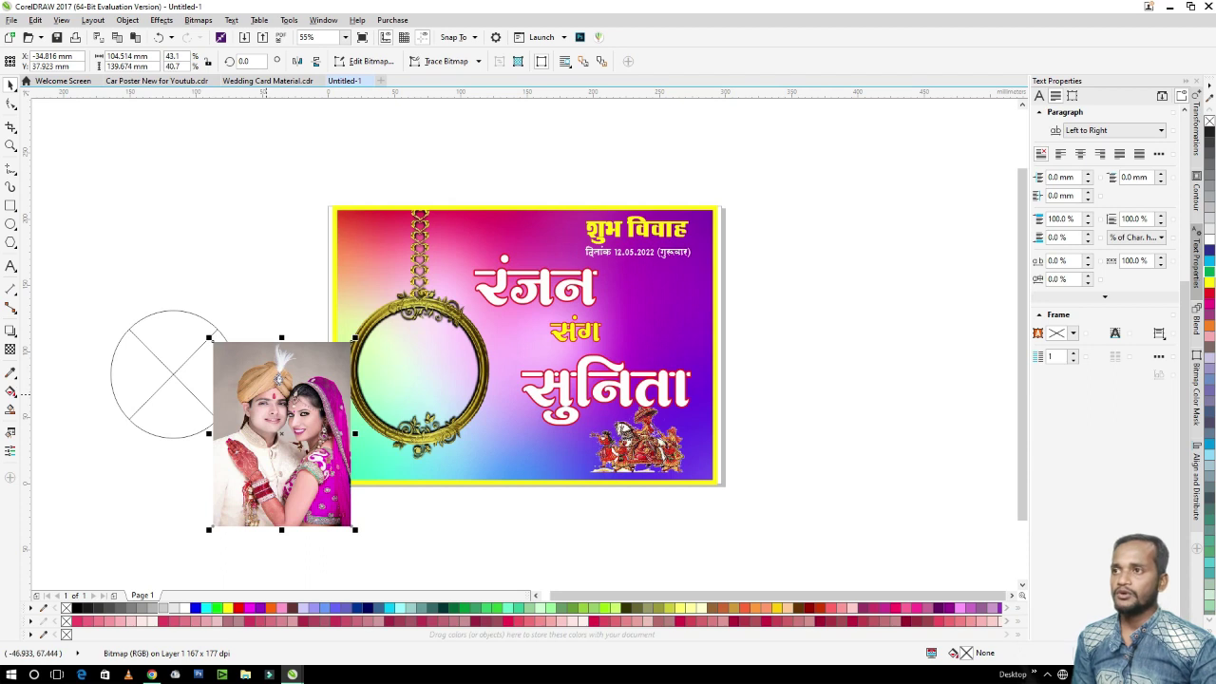
PowerClip the couple photo inside the empty circle, then centre it there and shrink it to about 100 × 134 mm
right_click(268, 399)
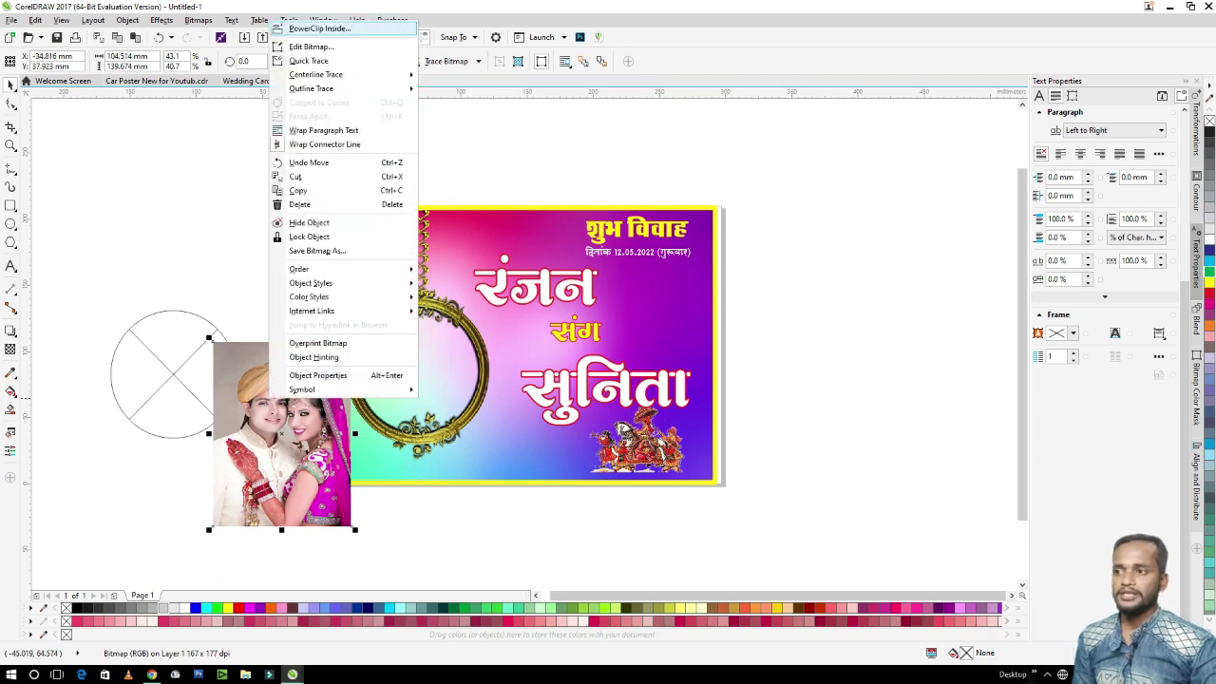
left_click(313, 28)
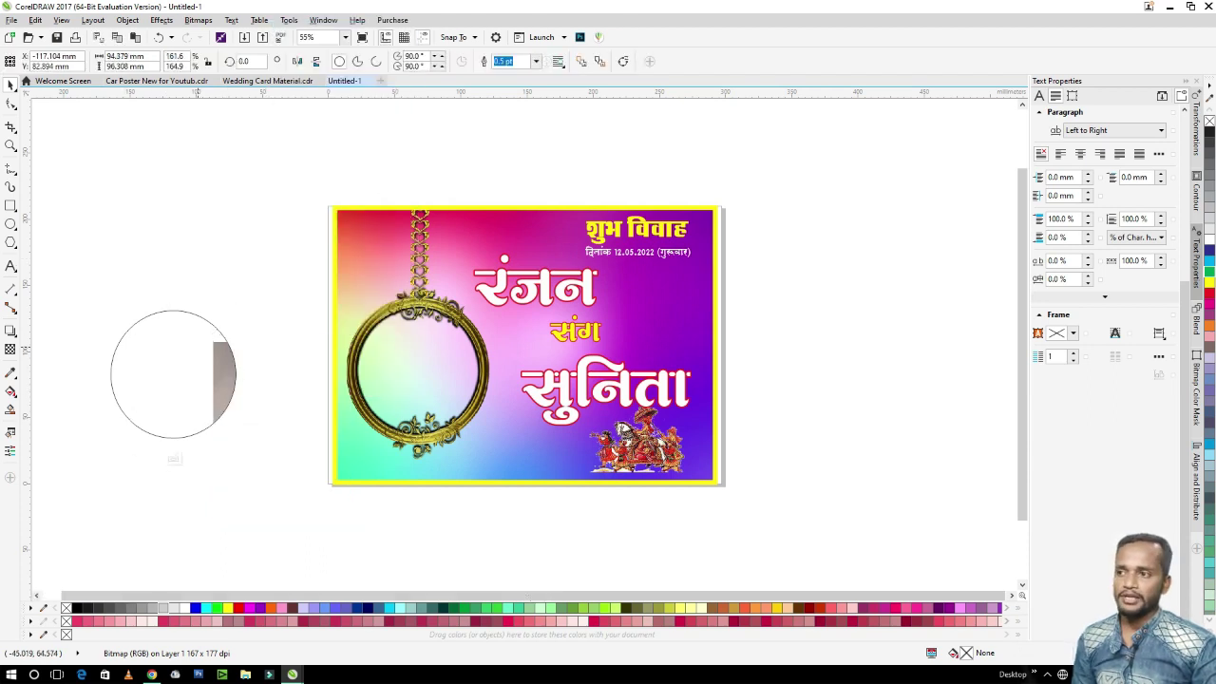
left_click(157, 457)
left_click_drag(302, 383, 182, 349)
left_click_drag(245, 295, 212, 320)
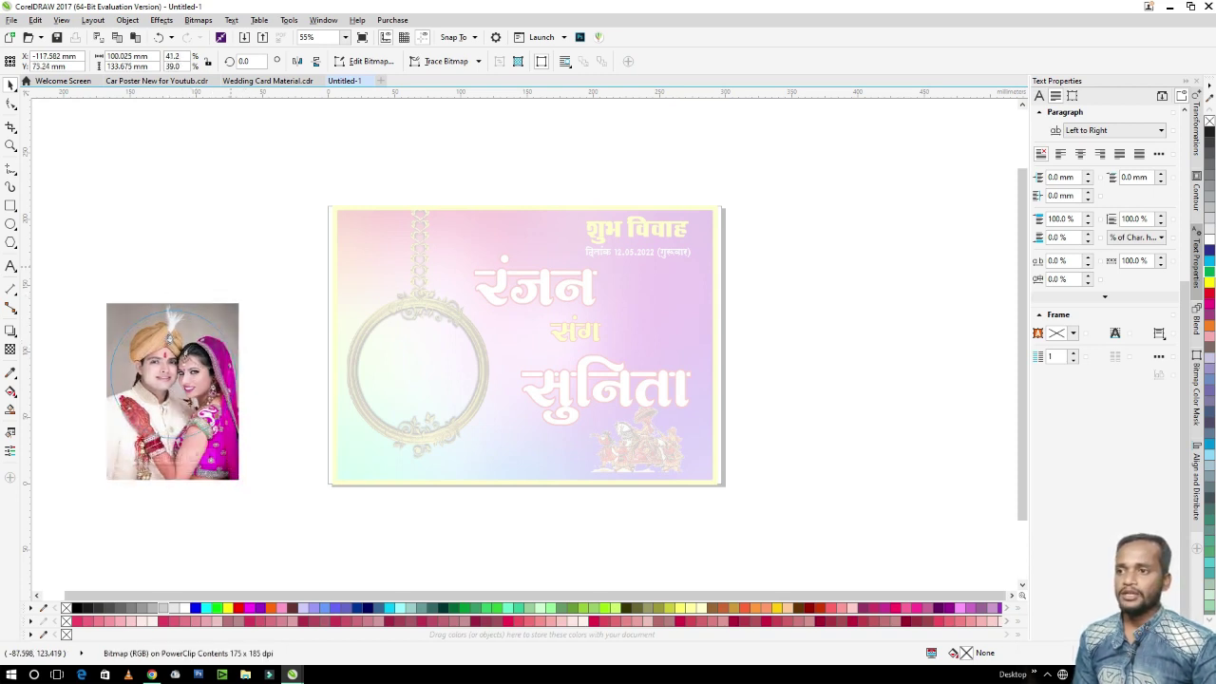
left_click(275, 332, "ctrl")
Move the refitted round couple photo back into the golden frame on the poster
left_click_drag(171, 354, 407, 351)
left_click_drag(169, 331, 415, 328)
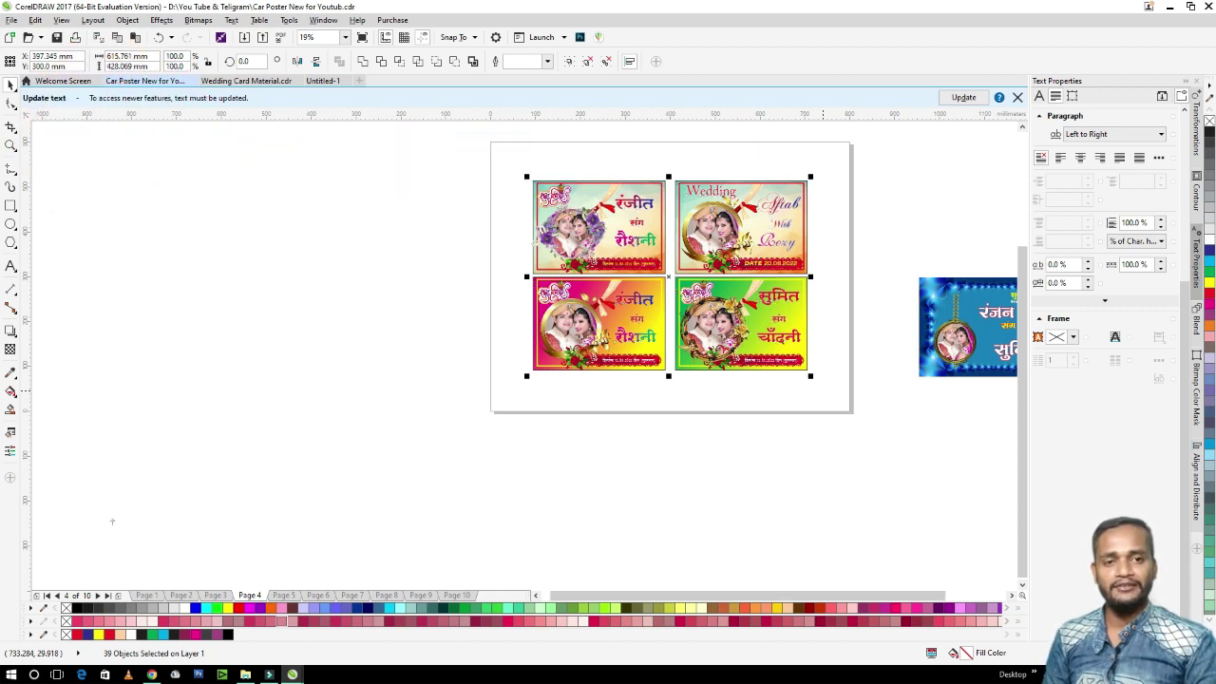
Save the Car Poster New for Youtub.cdr document
key("ctrl+s")
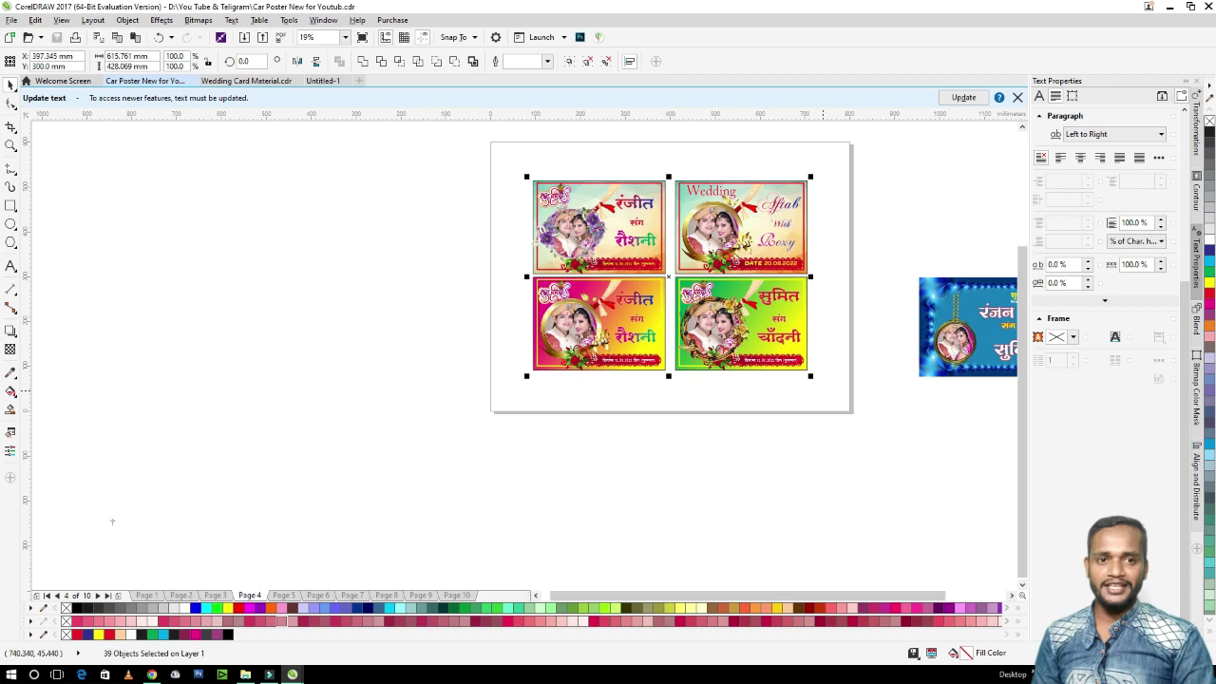